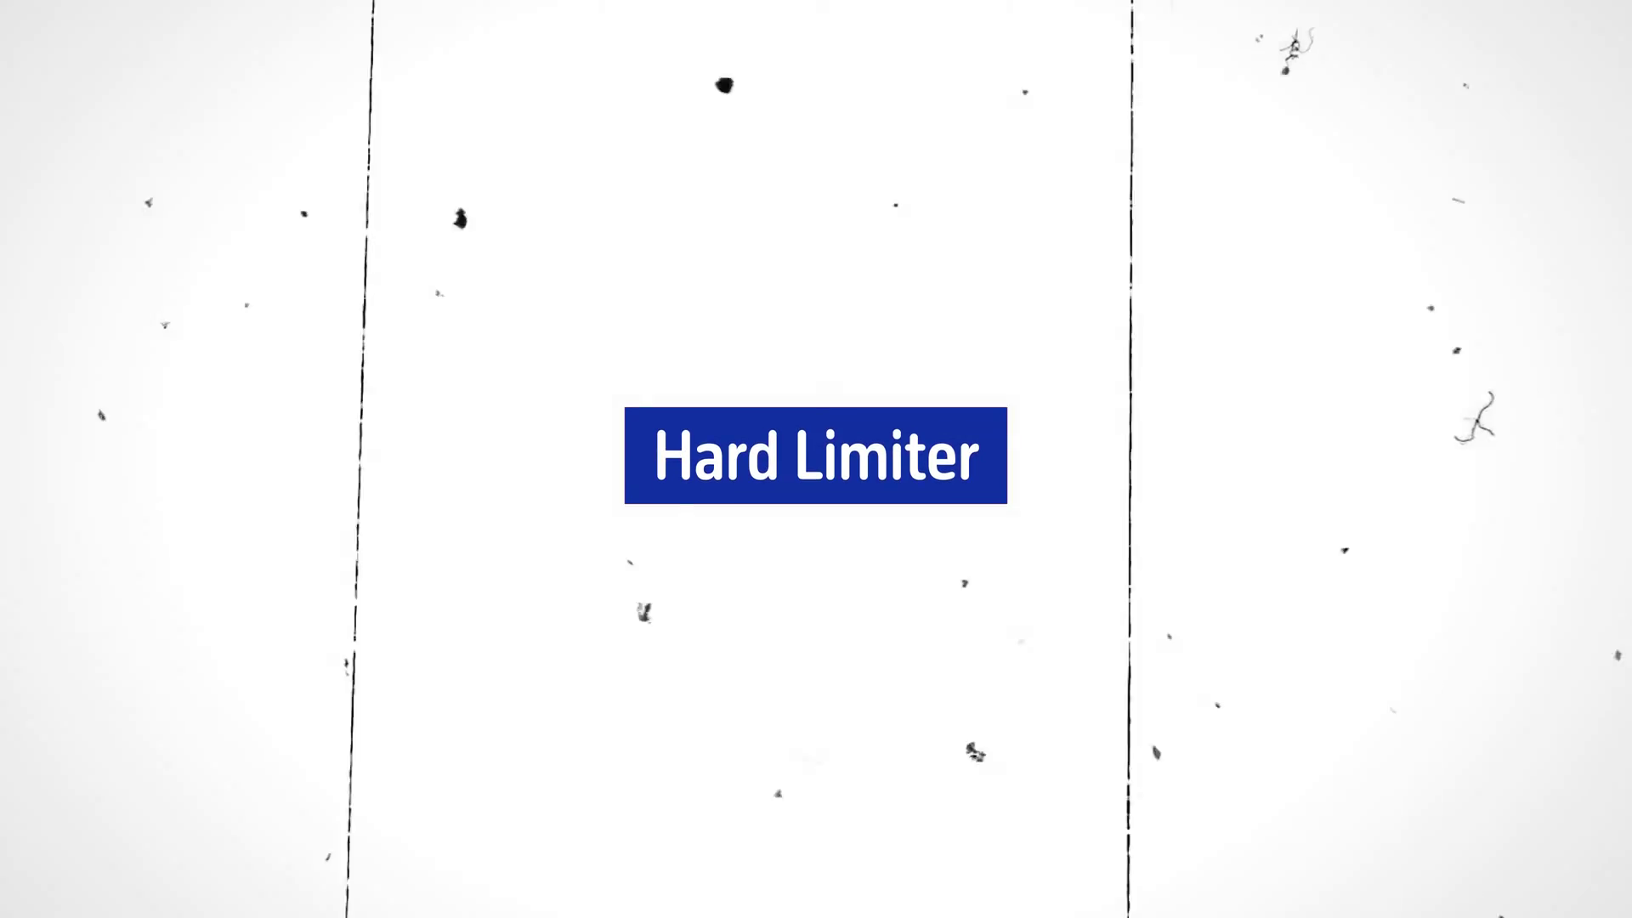
# Select the untreated voice clip and play the Hard Limiter Sample sequence from near its start.
pyautogui.click(475, 749)
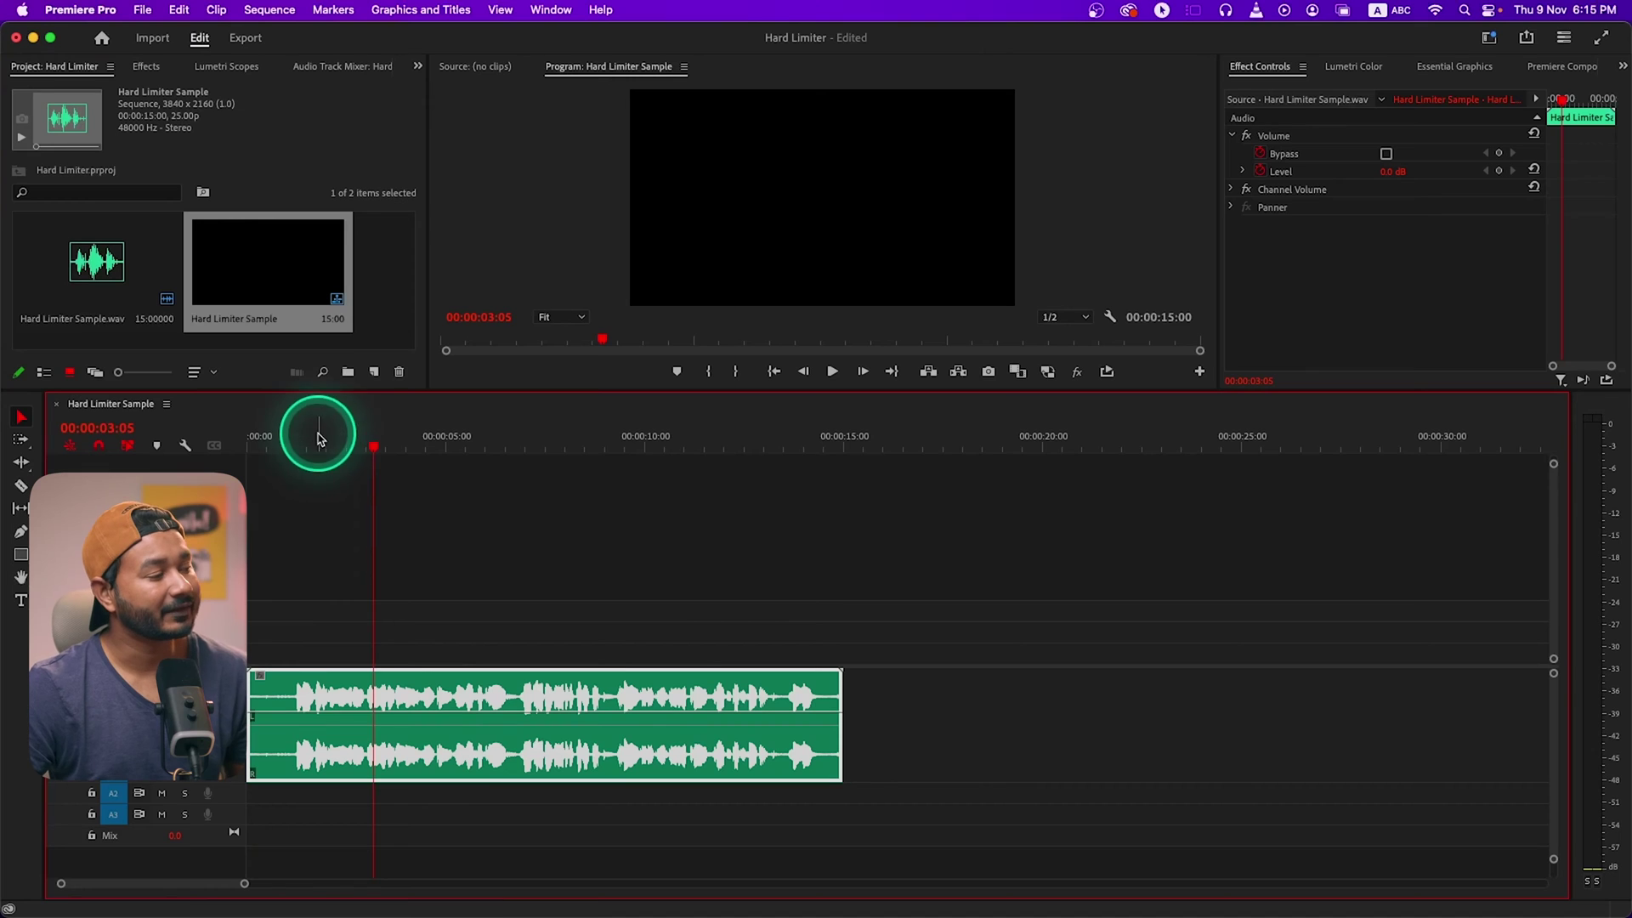
pyautogui.click(332, 448)
pyautogui.press('space')
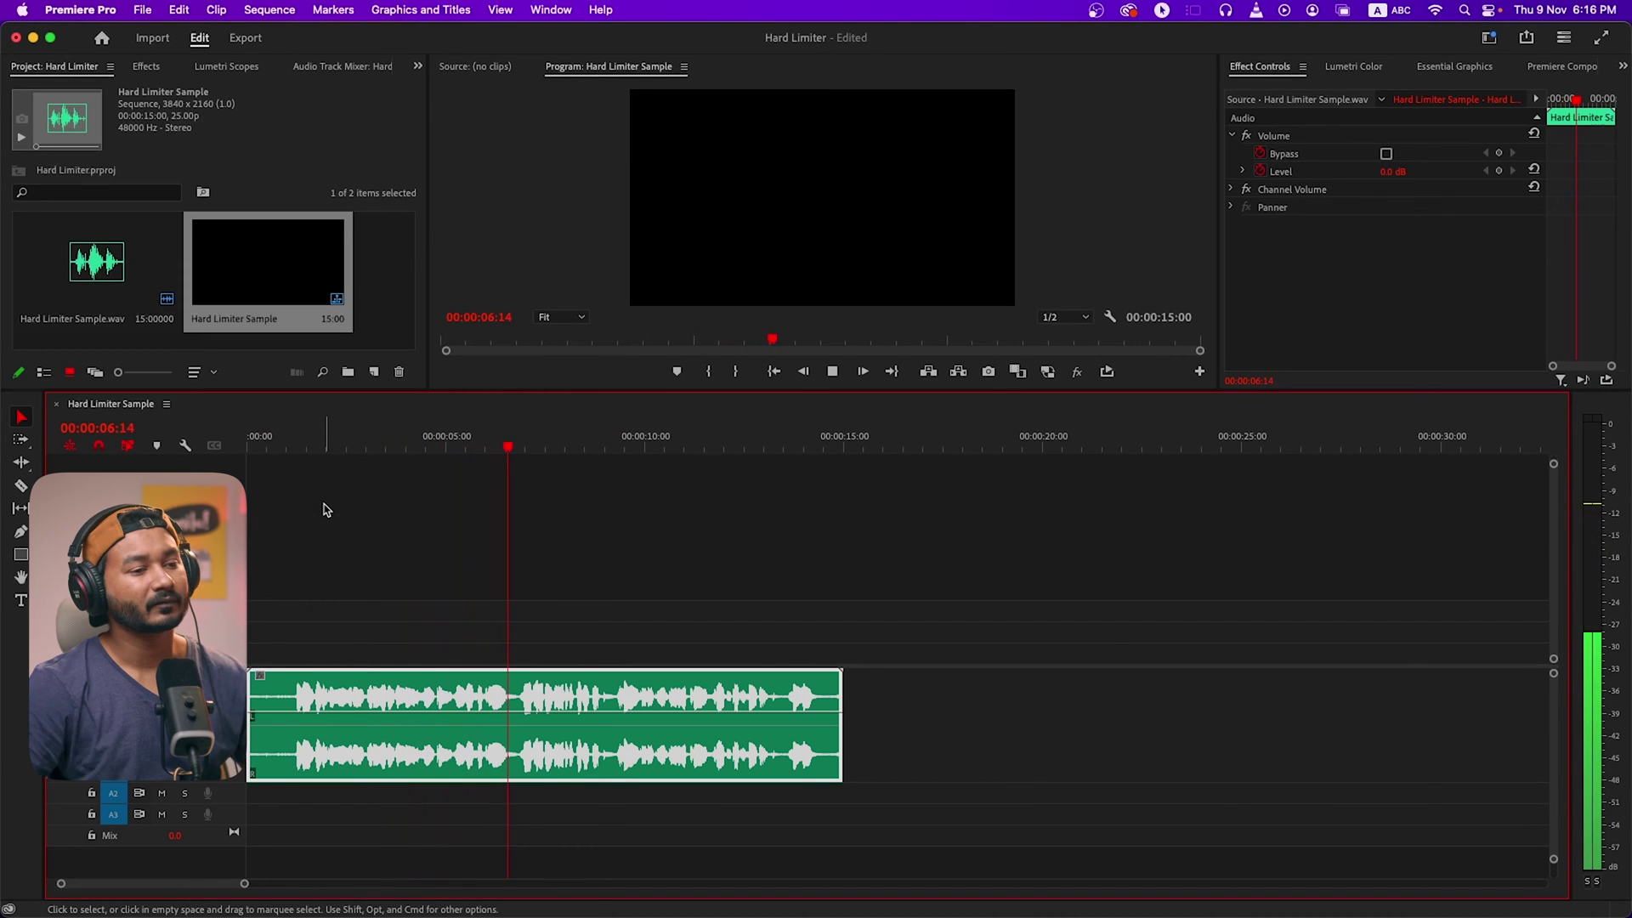
# Stop playback at 00:00:07:05 and show the Effects panel with its Audio Effects folder.
pyautogui.press('space')
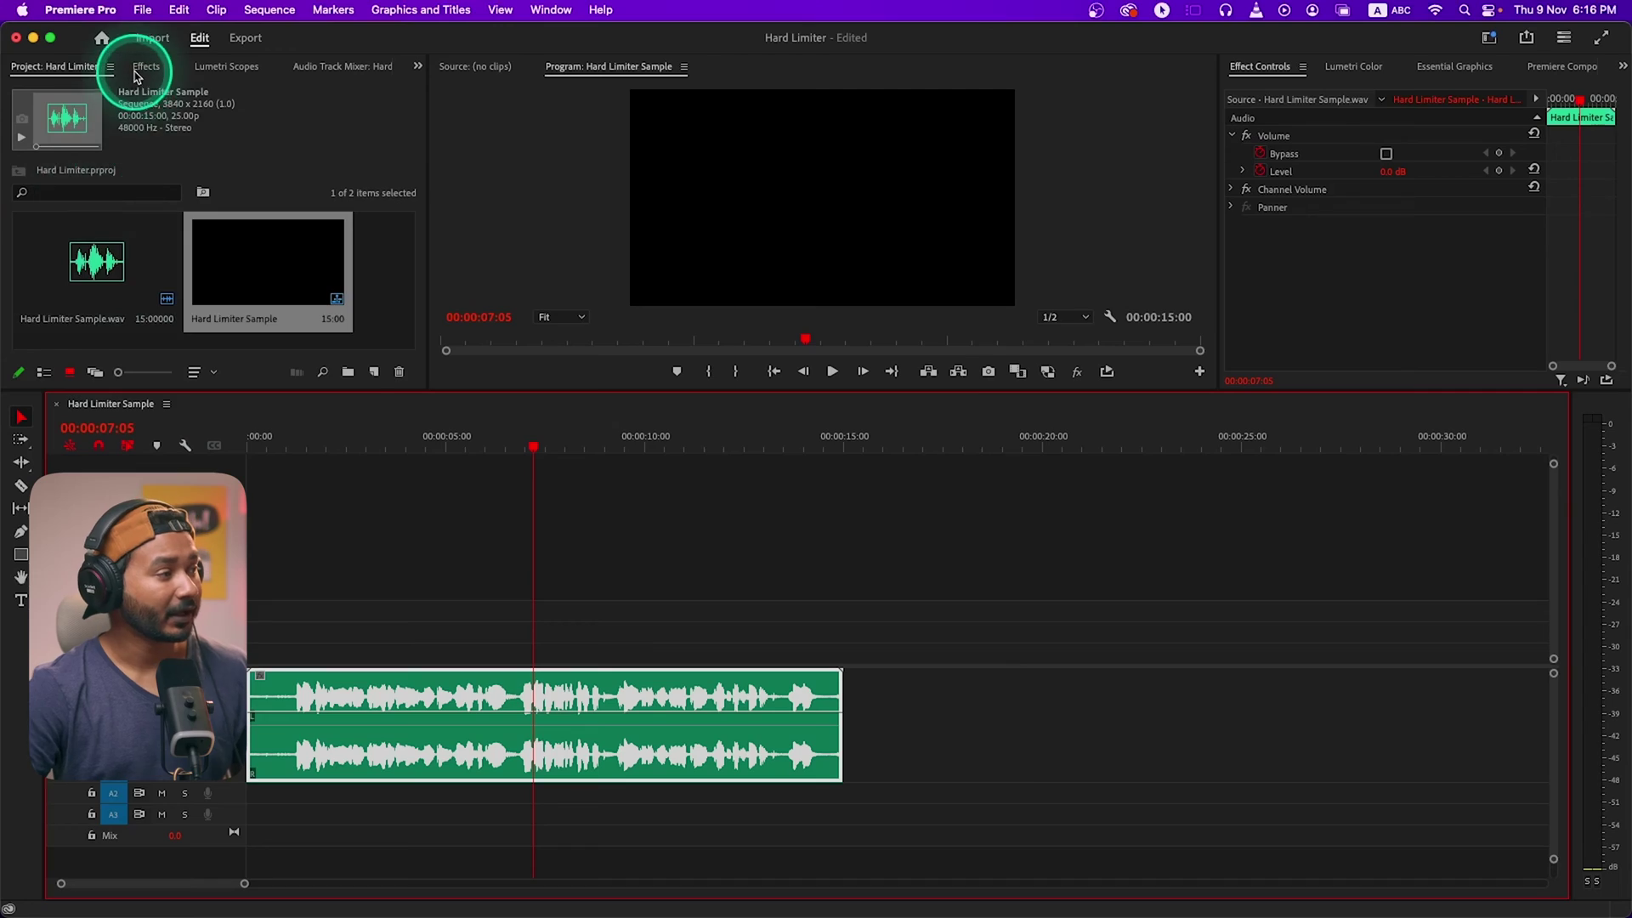
pyautogui.click(136, 74)
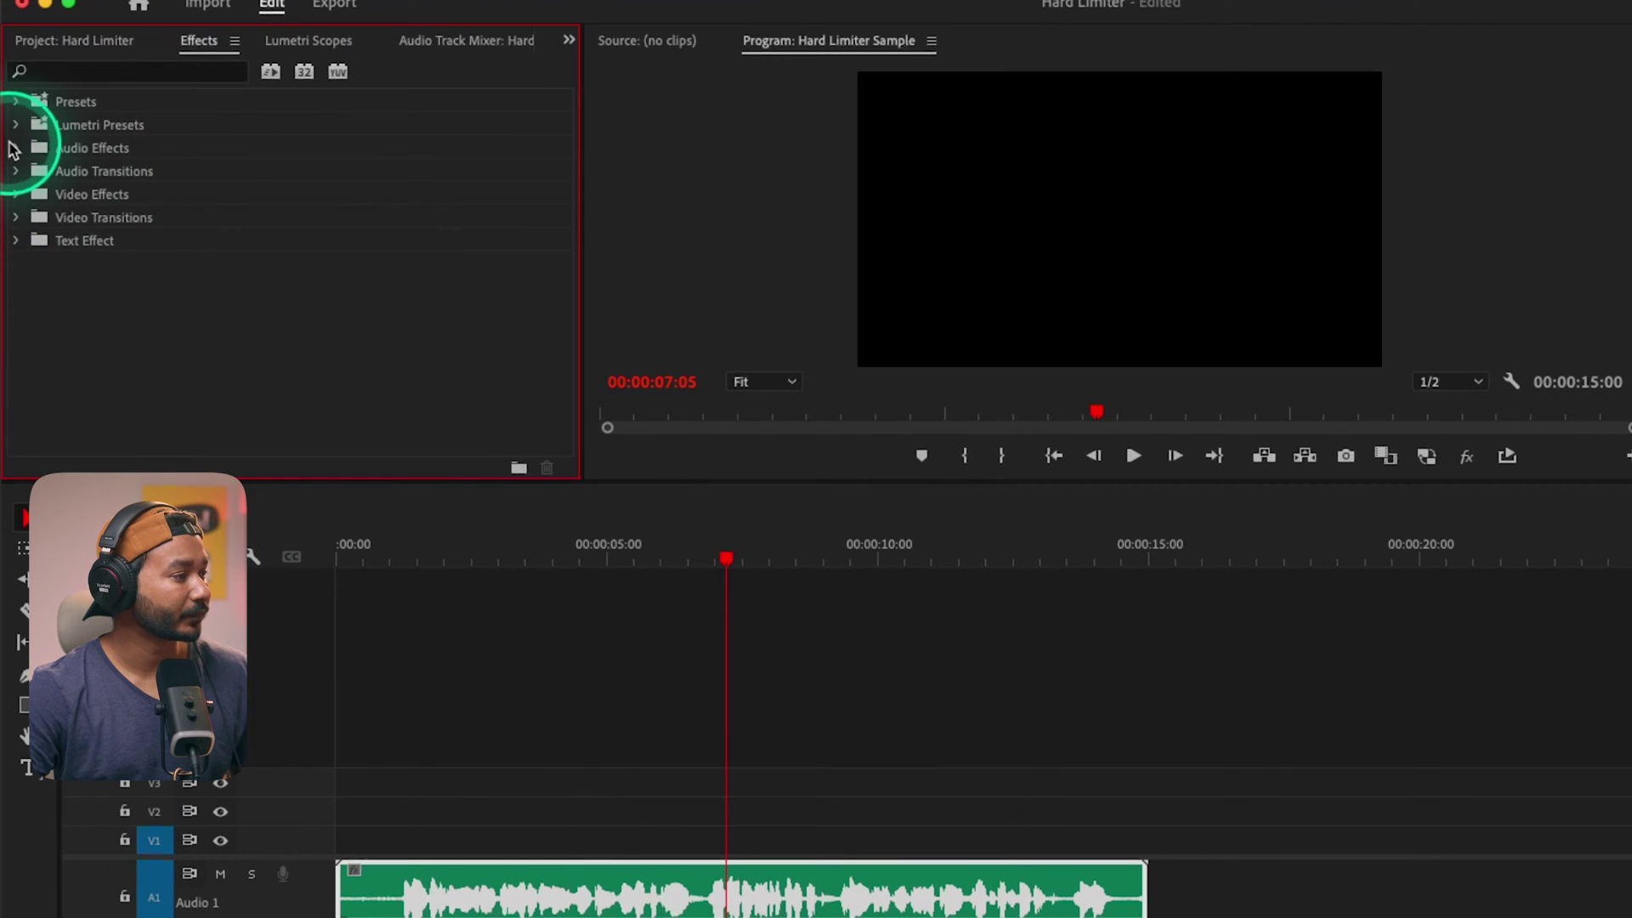
# Drag Amplify from Audio Effects > Amplitude and Compression onto the voice clip and select it.
pyautogui.click(15, 148)
pyautogui.click(30, 170)
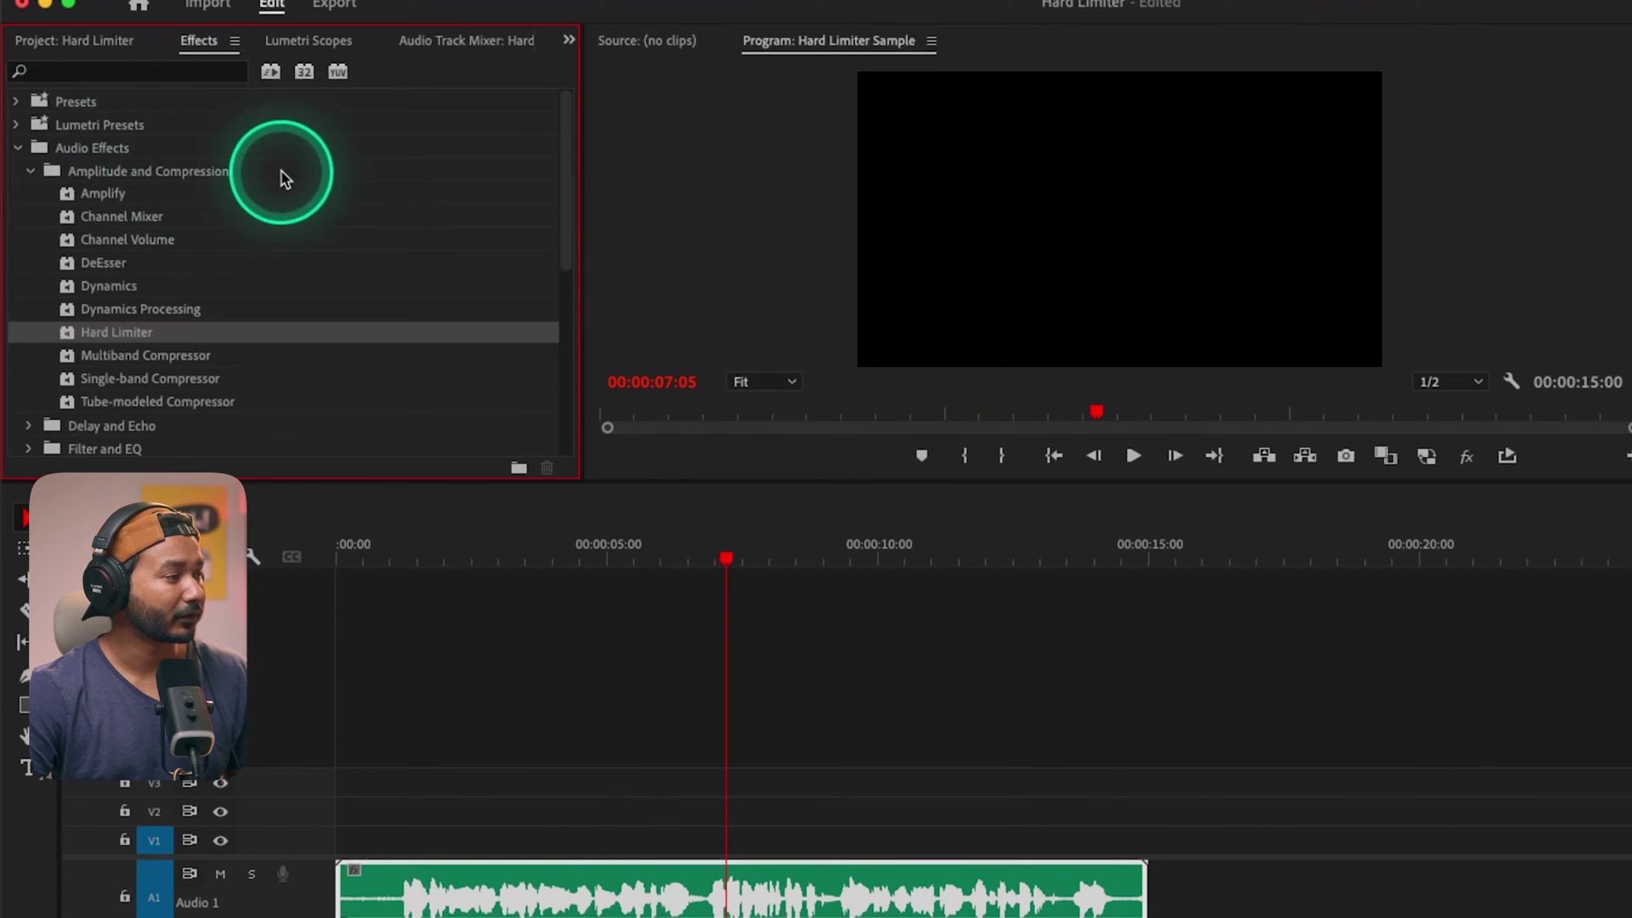
pyautogui.click(107, 195)
pyautogui.scroll(-5, 95, 234)
pyautogui.scroll(5, 105, 247)
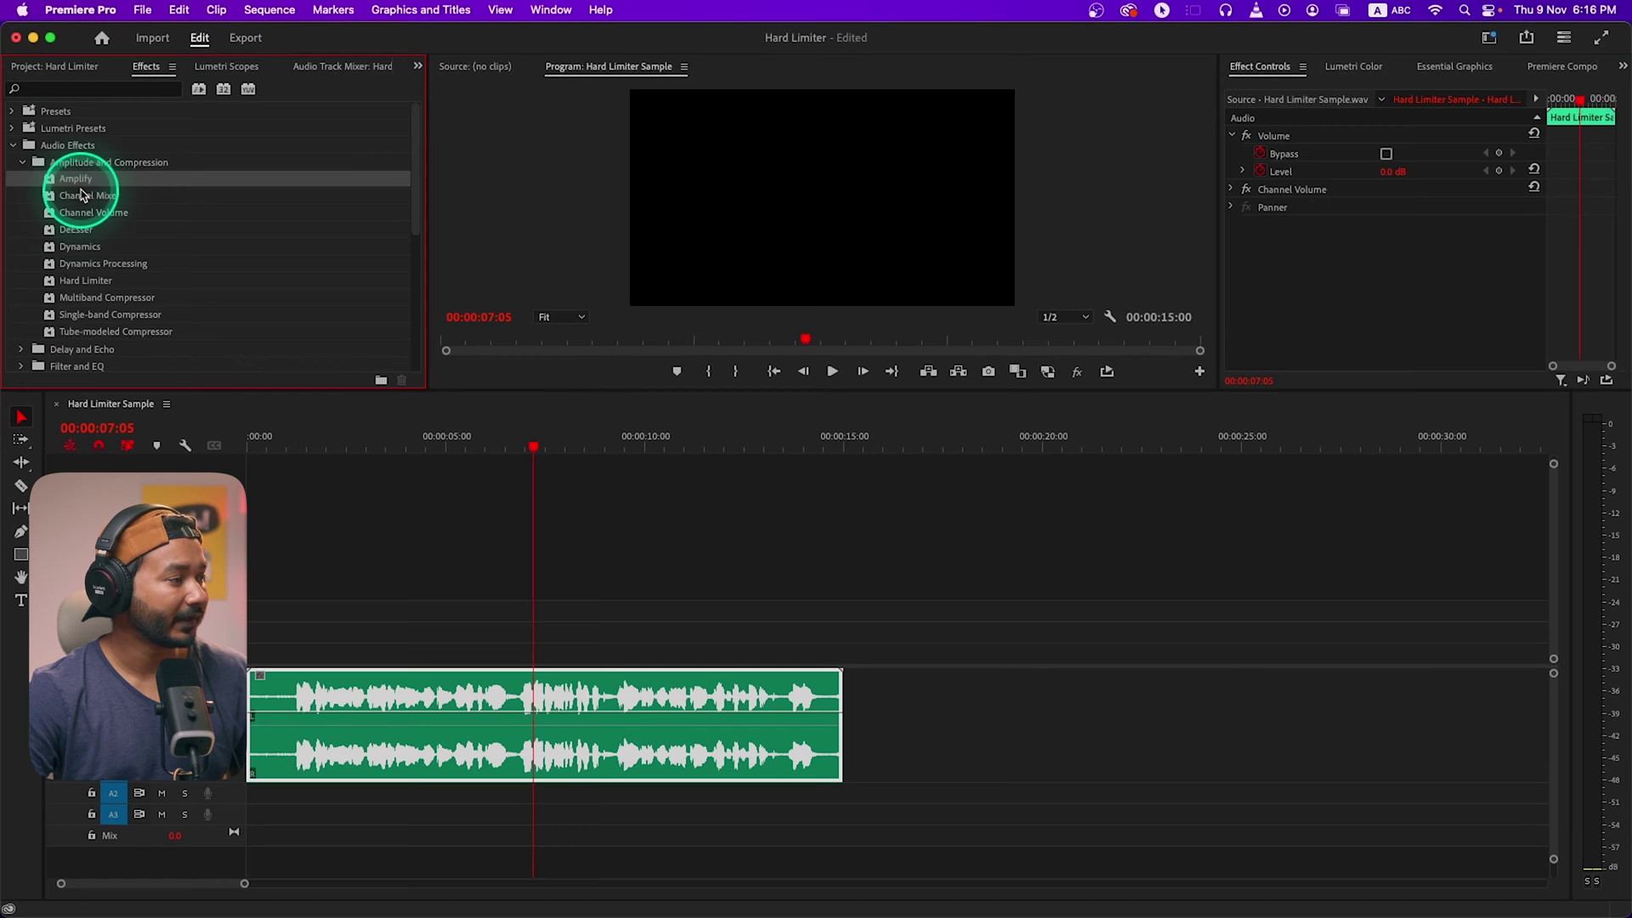
pyautogui.moveTo(83, 189); pyautogui.dragTo(471, 687)
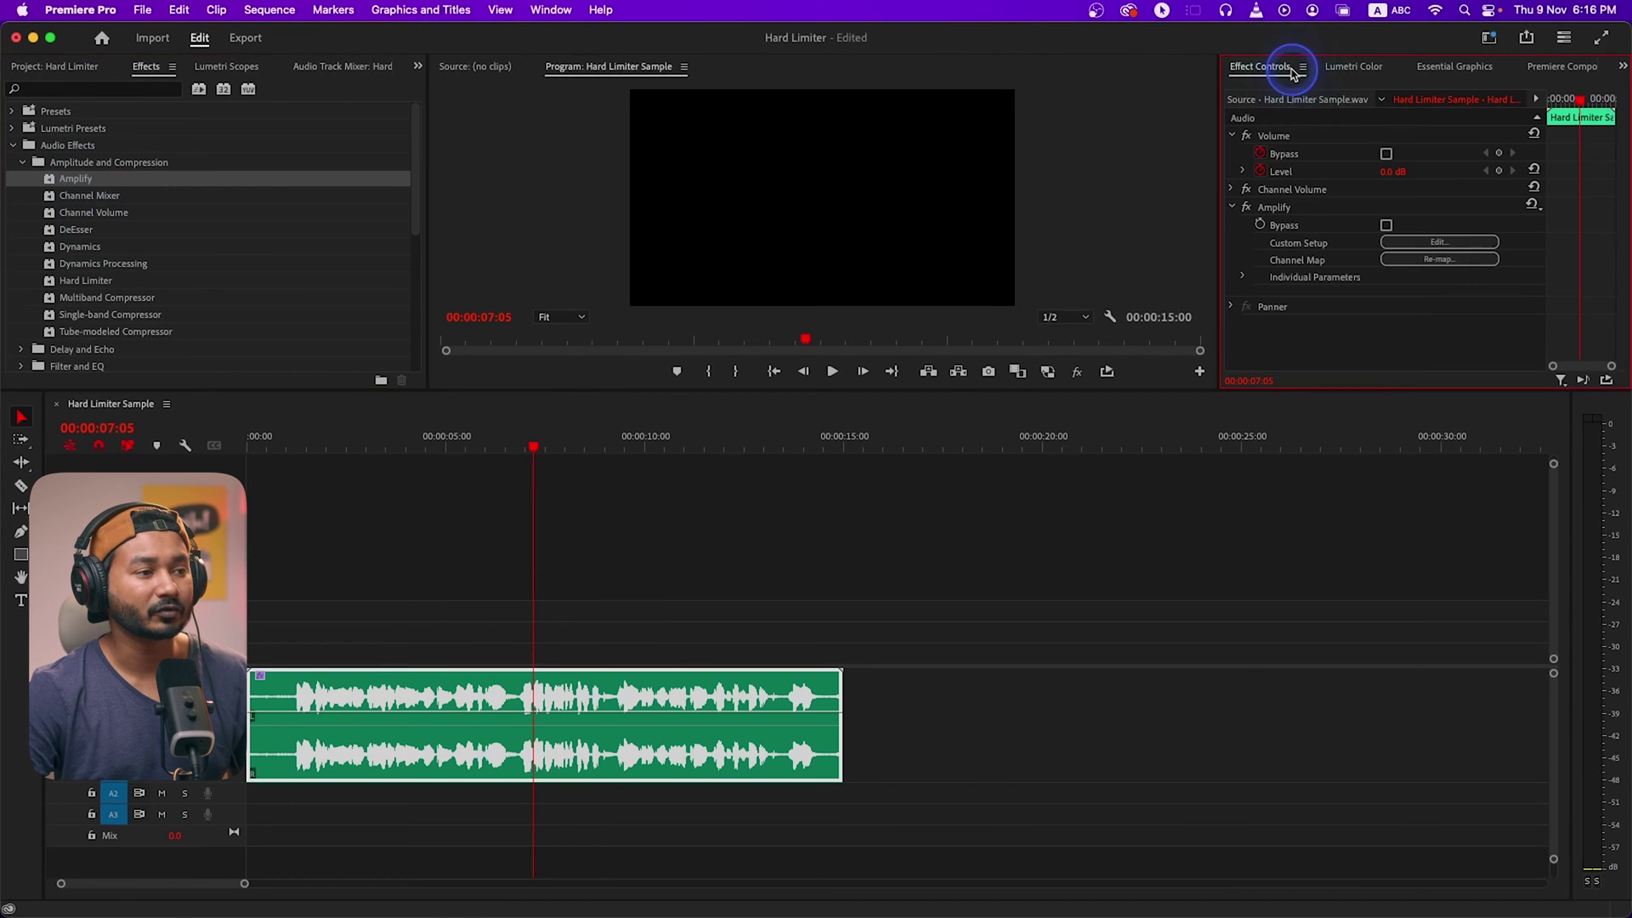
pyautogui.click(1286, 211)
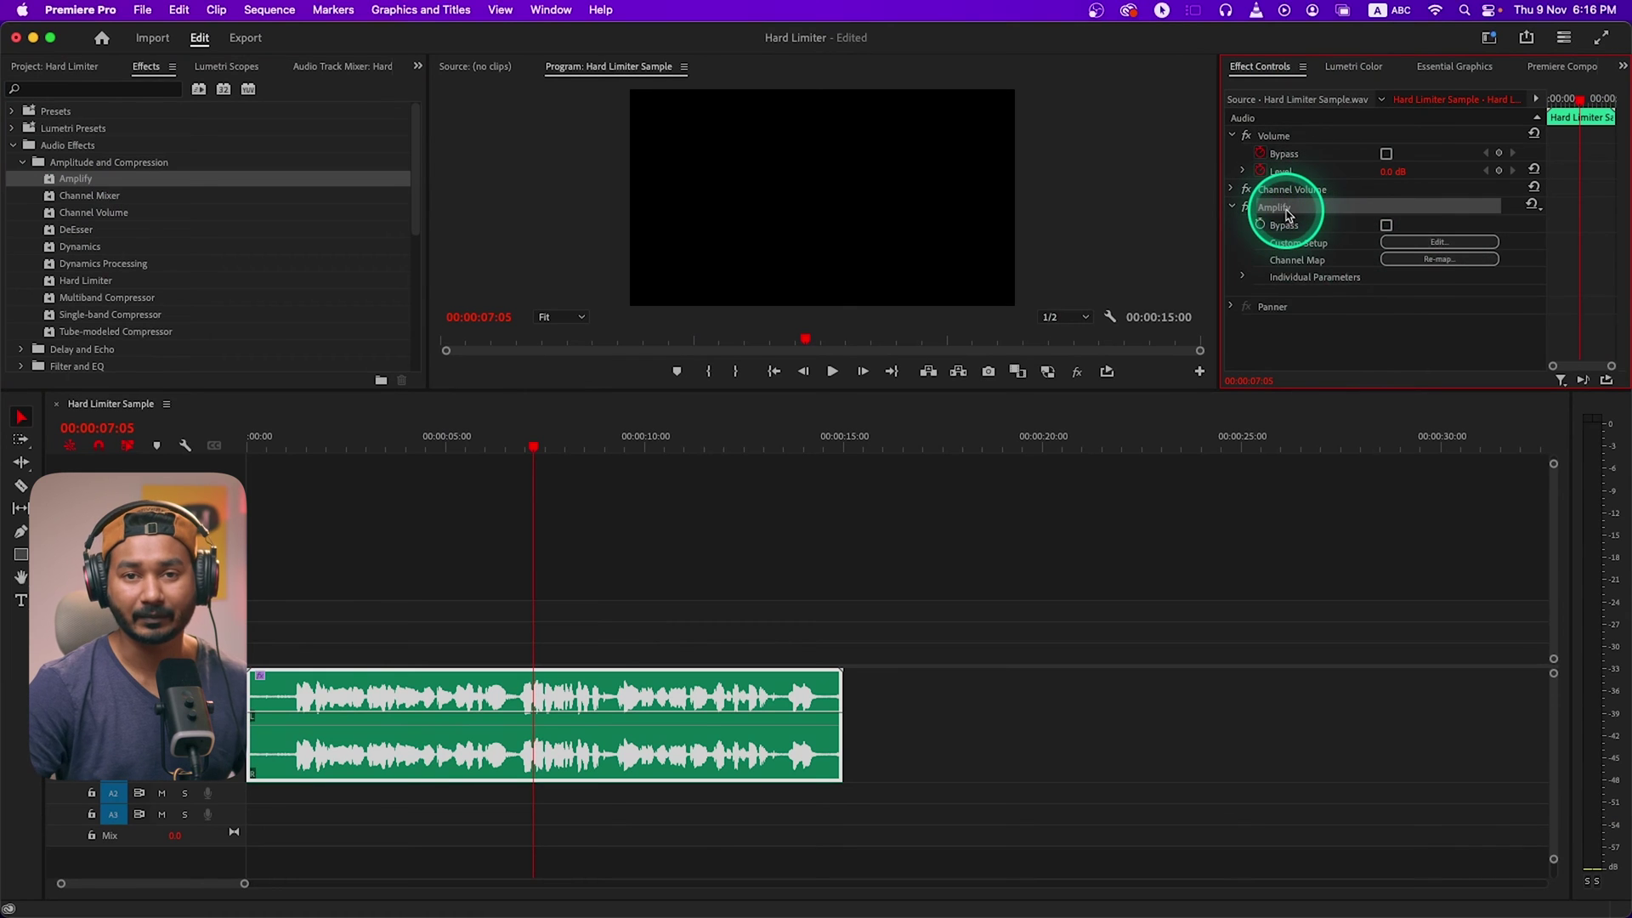
# Boost Amplify's linked gain to 11.87 dB on both channels, playing from about one second.
pyautogui.click(1454, 245)
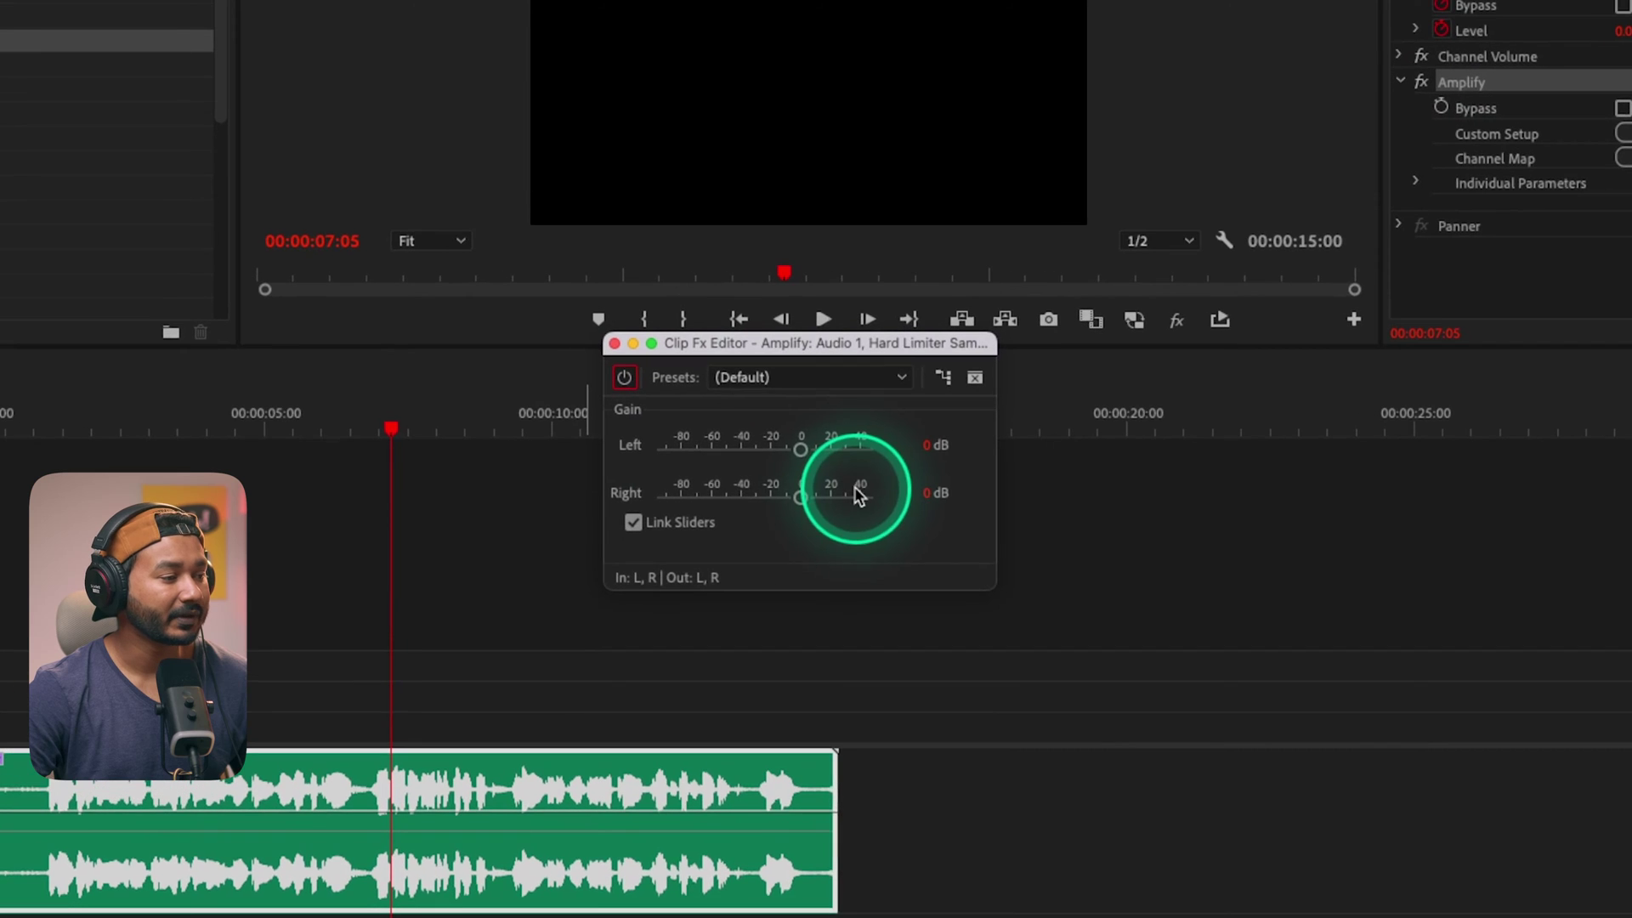
pyautogui.moveTo(145, 430); pyautogui.dragTo(40, 442)
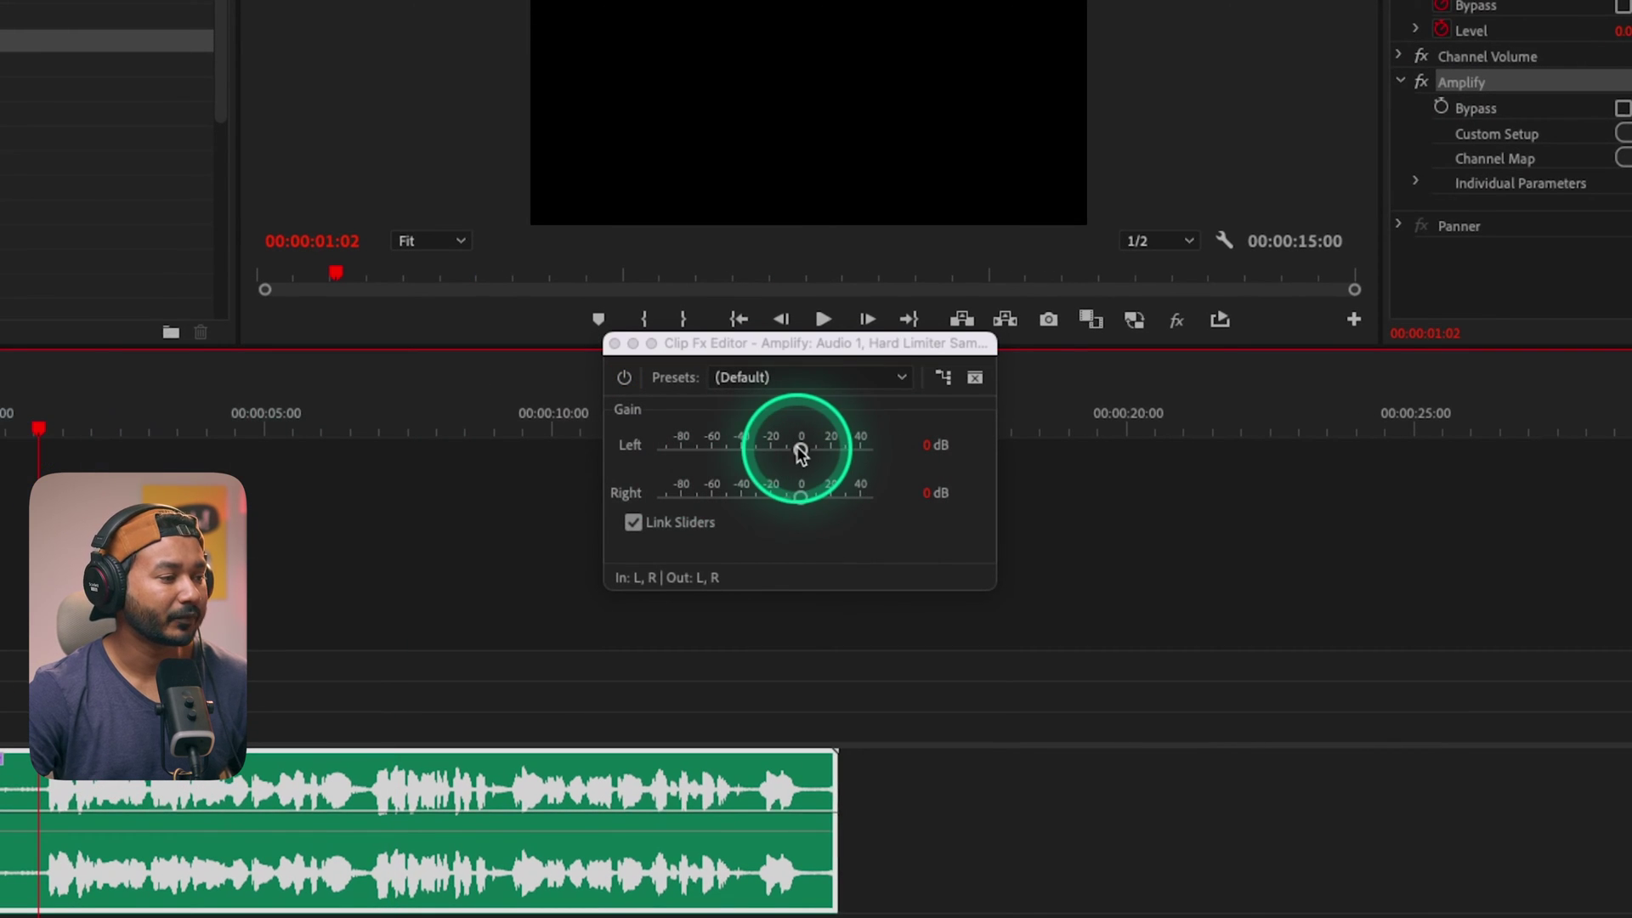
pyautogui.moveTo(799, 448); pyautogui.dragTo(805, 451)
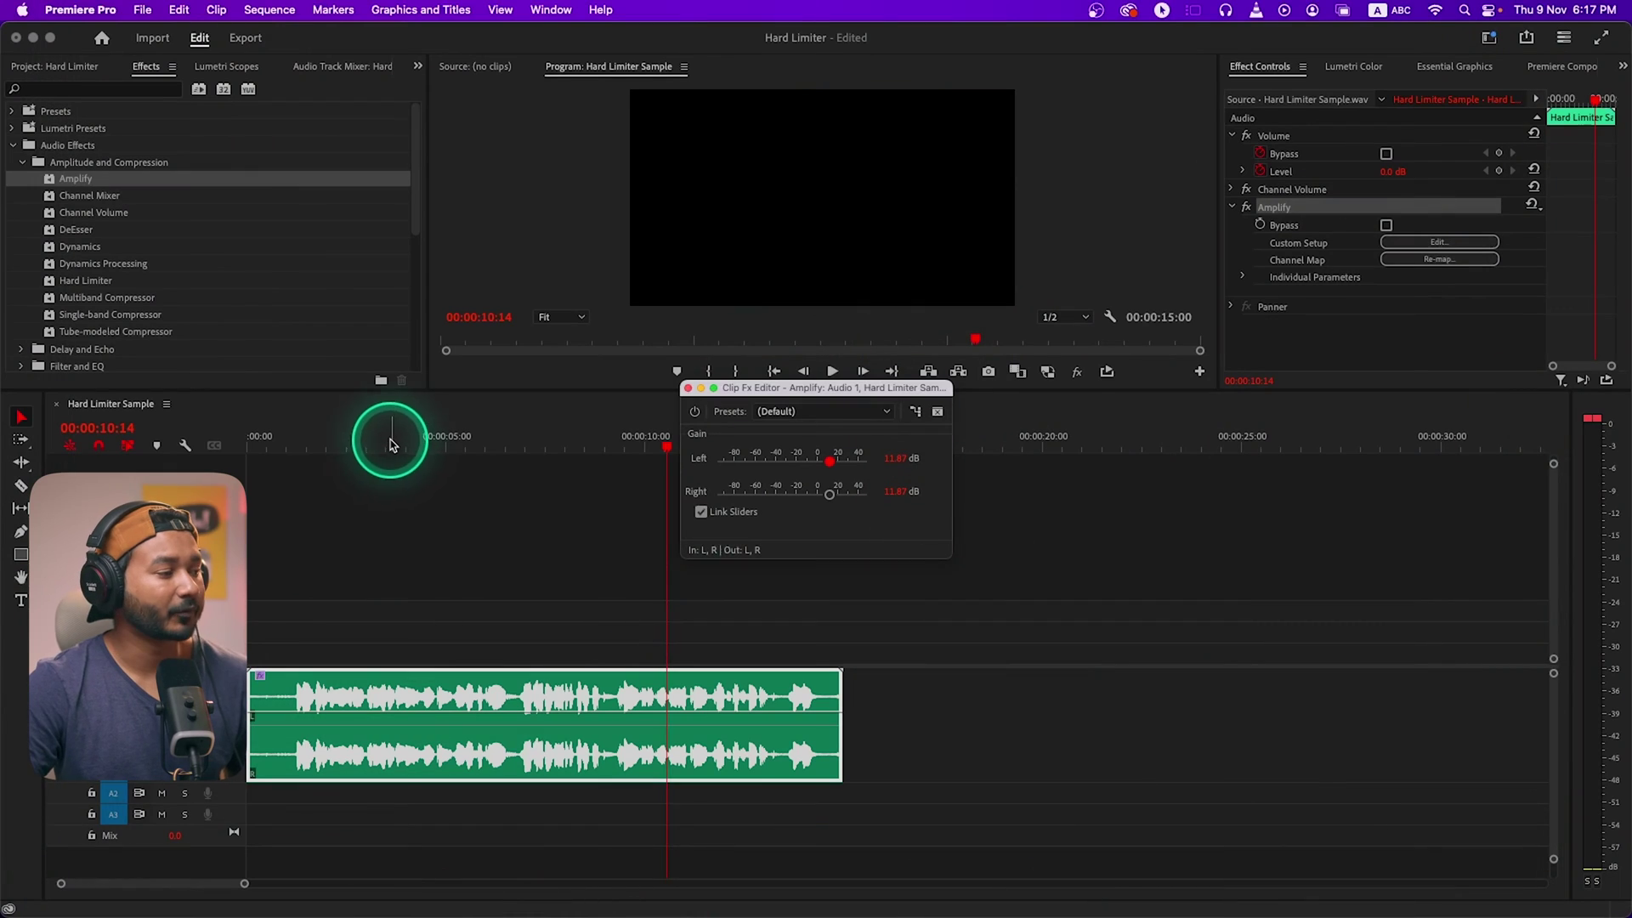
pyautogui.click(378, 446)
pyautogui.click(303, 448)
pyautogui.press('space')
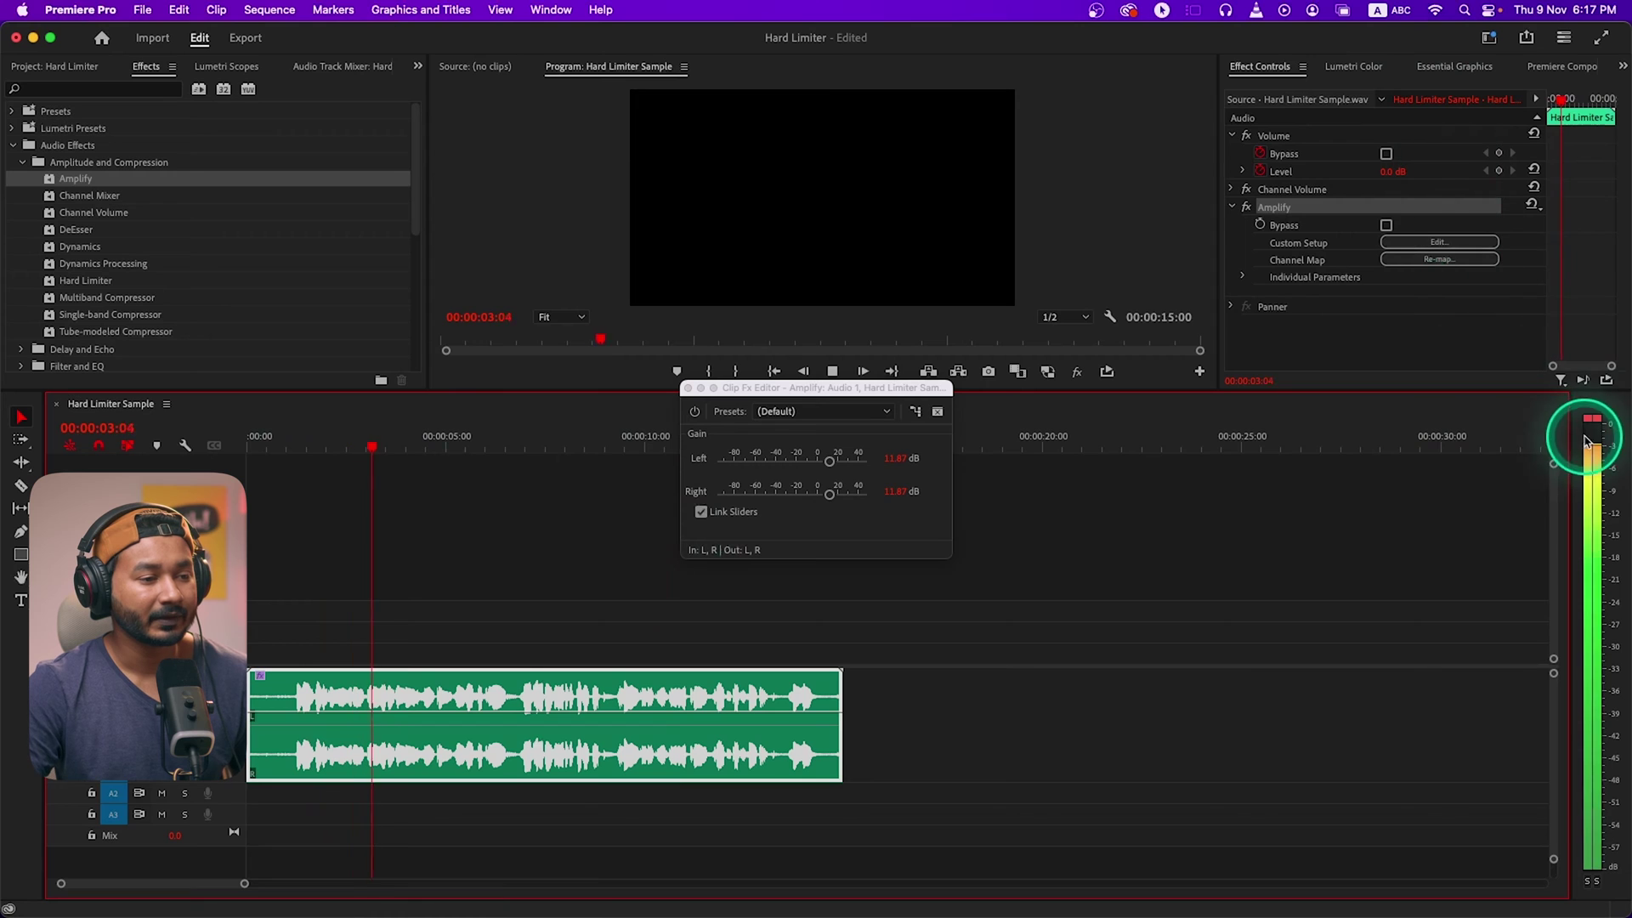
pyautogui.press('space')
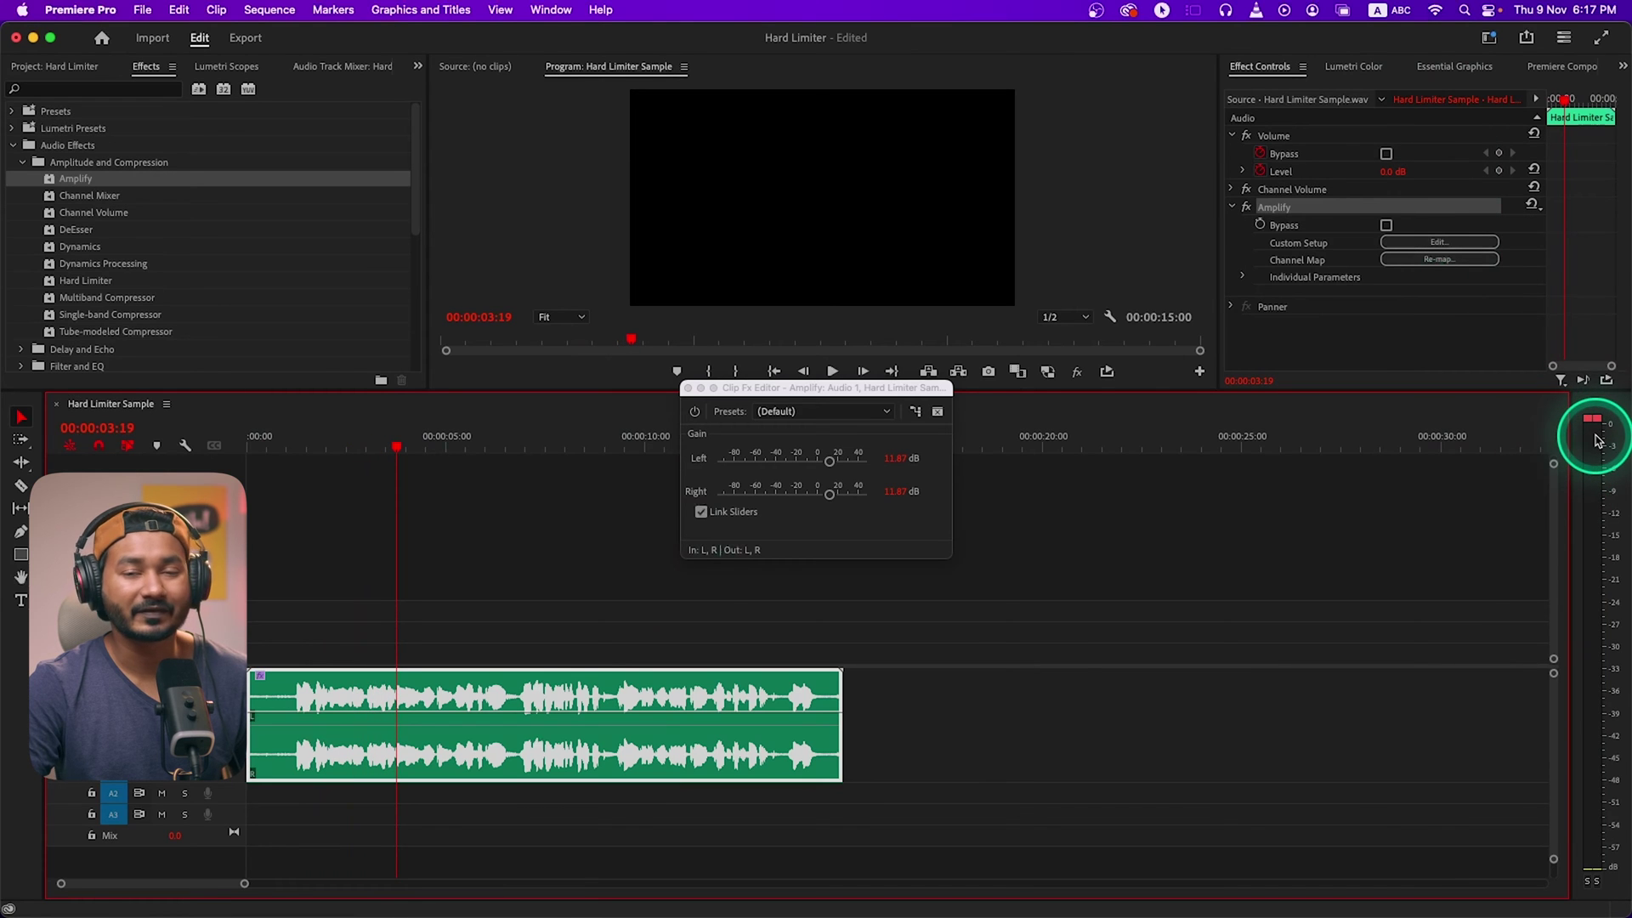
pyautogui.click(1596, 440)
pyautogui.press('space')
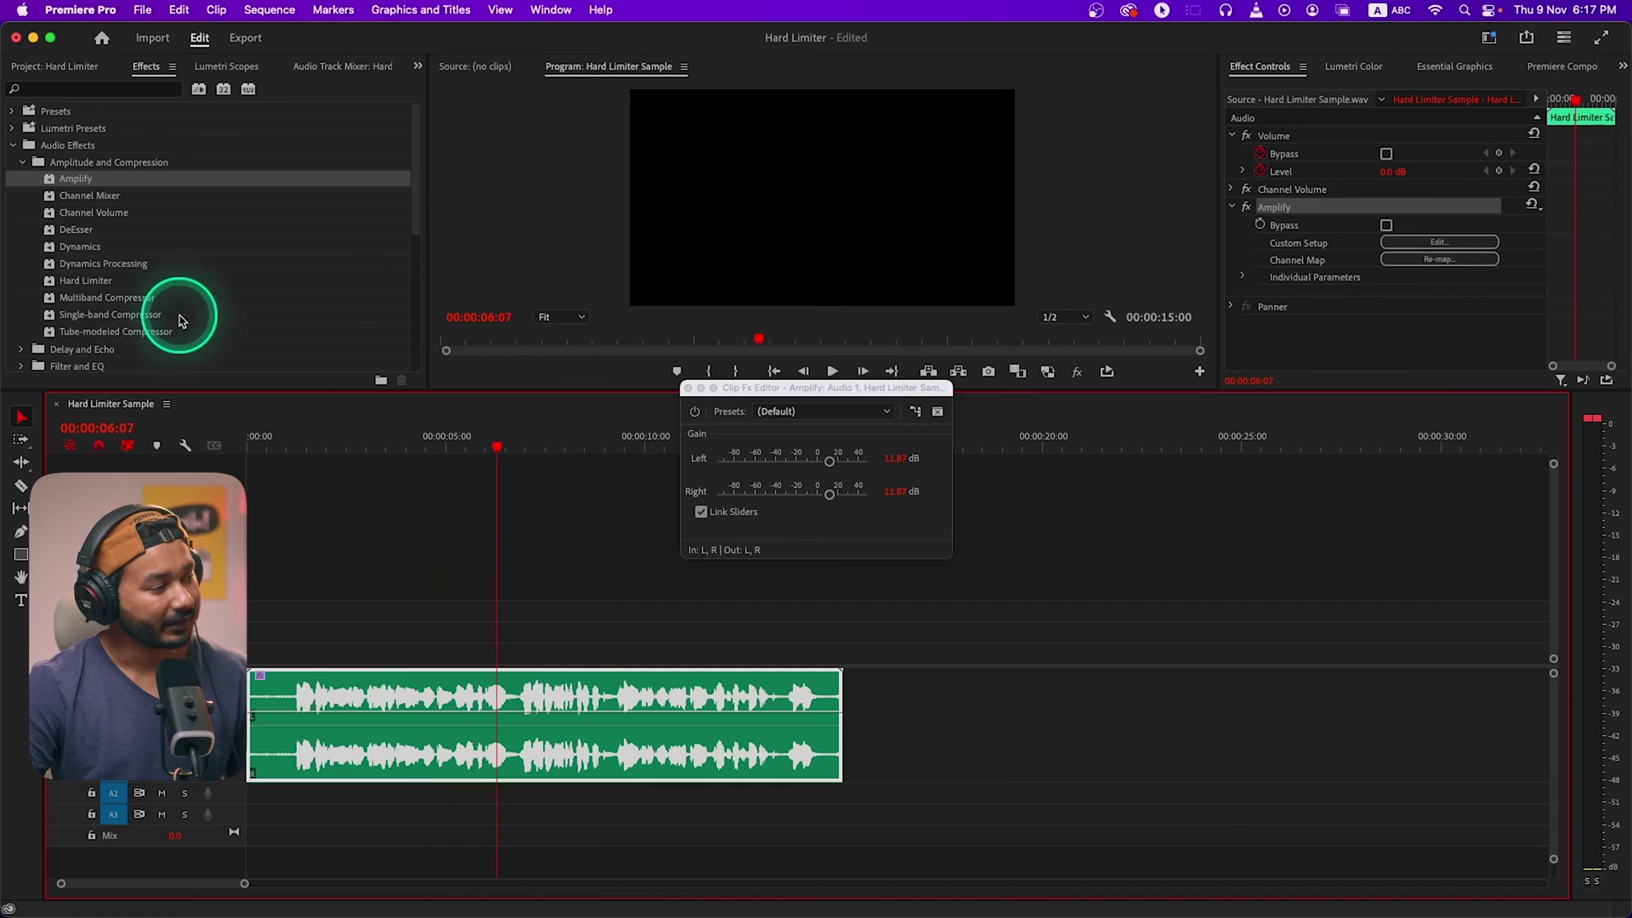
pyautogui.click(68, 284)
# Drop Hard Limiter on the voice clip and load Limit to -6dB (-6.0 dB cap, 3.0 dB boost).
pyautogui.moveTo(66, 286); pyautogui.dragTo(537, 718)
pyautogui.scroll(-3, 1395, 239)
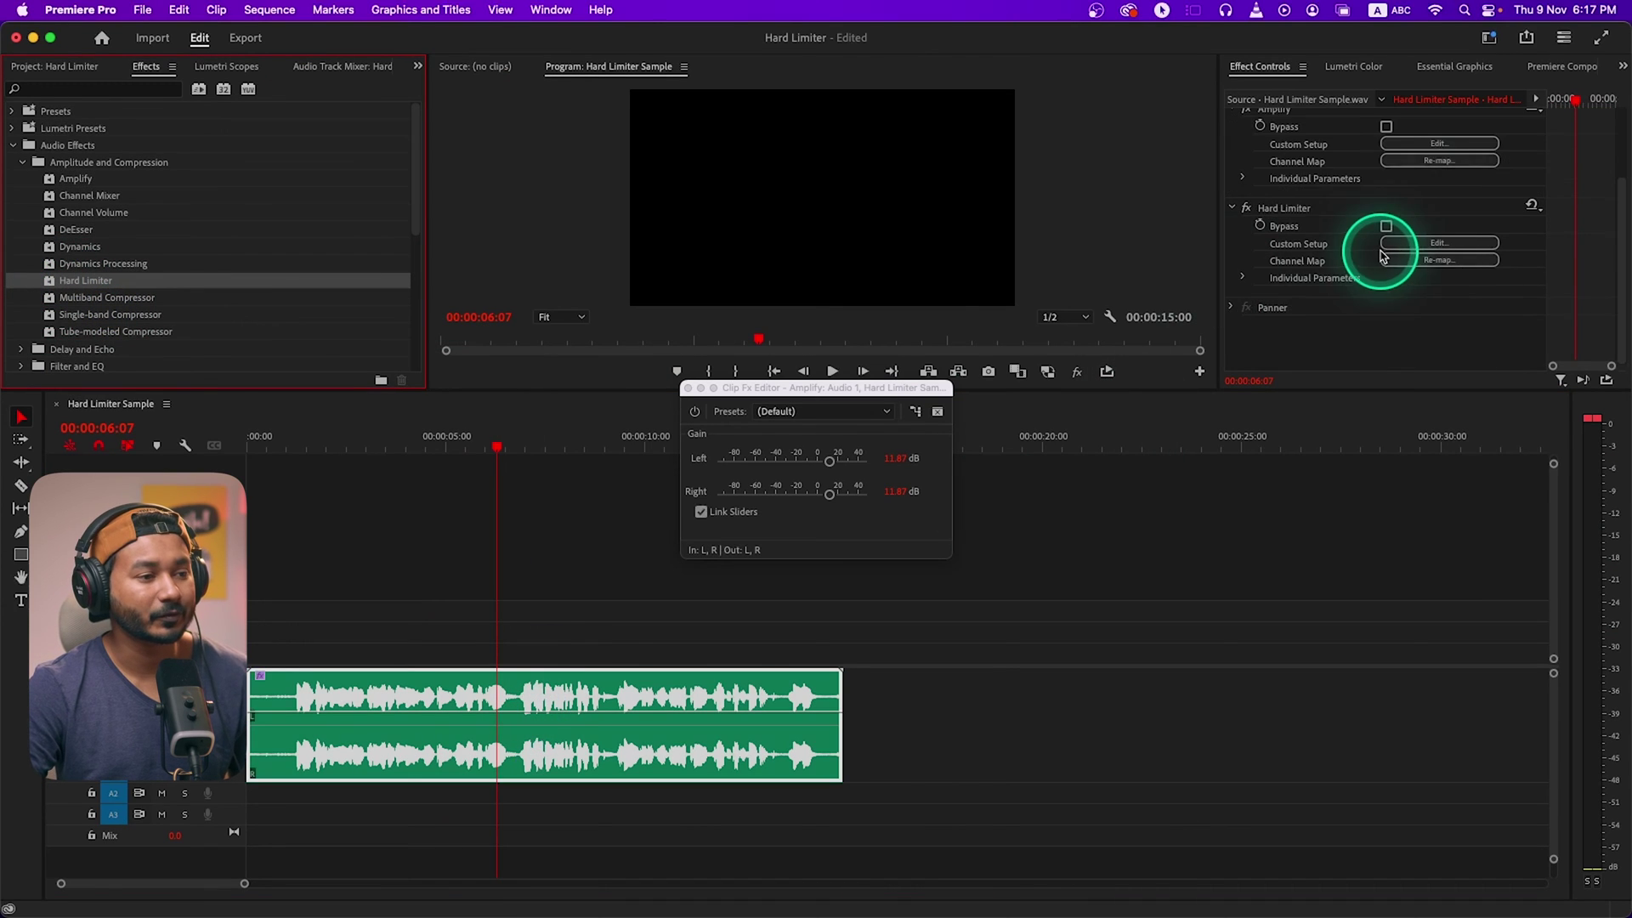
pyautogui.click(1439, 260)
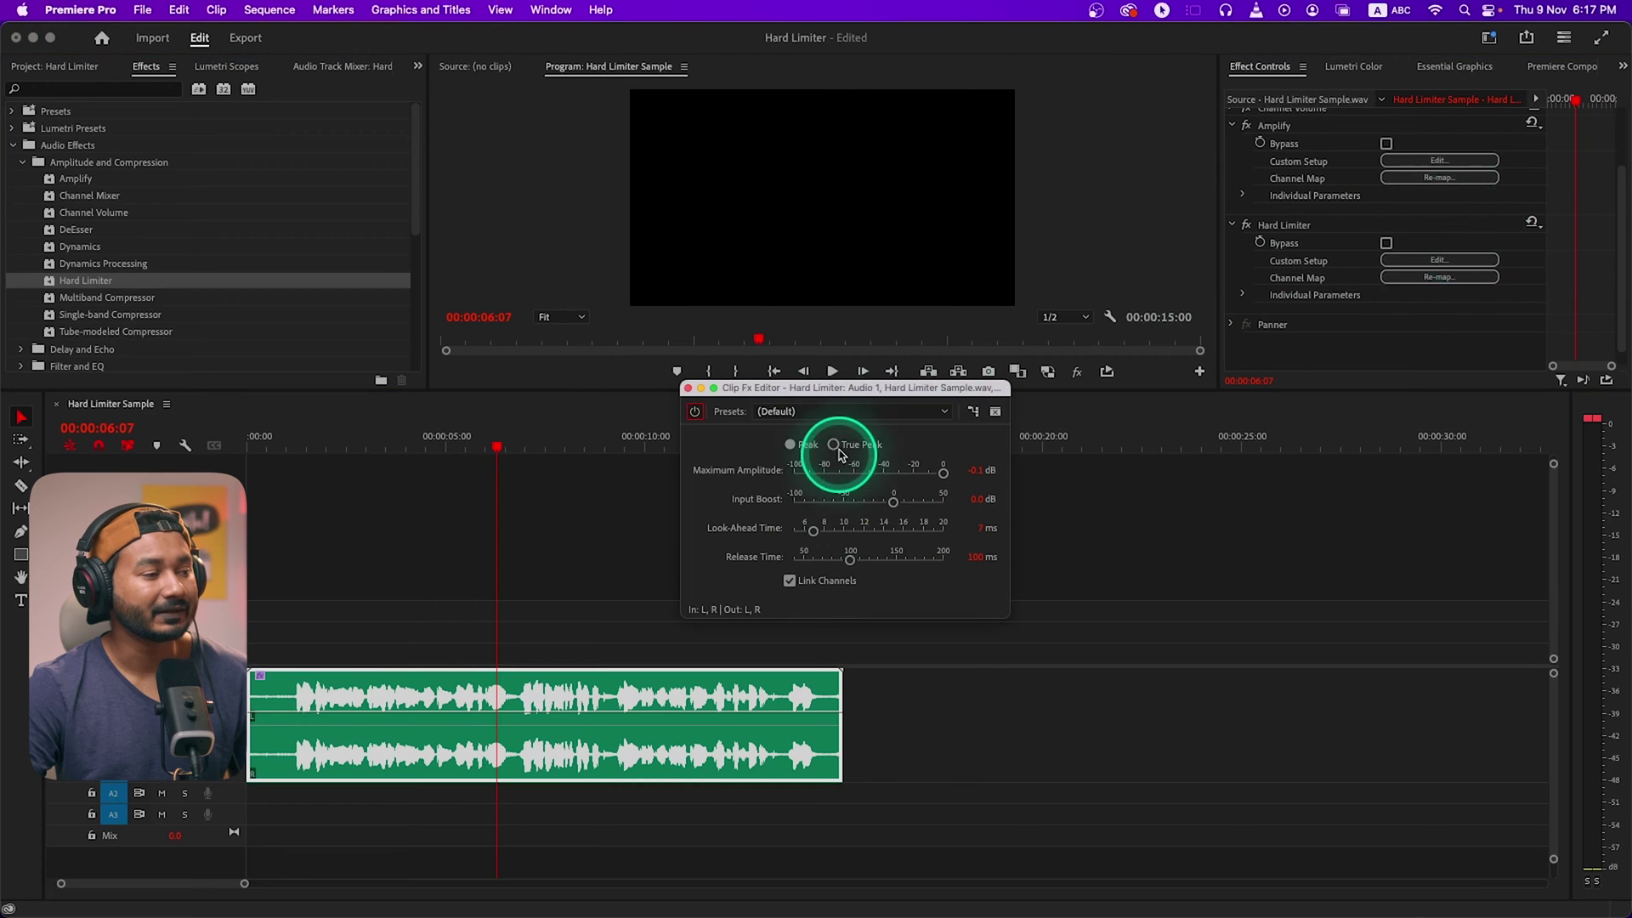
pyautogui.click(835, 415)
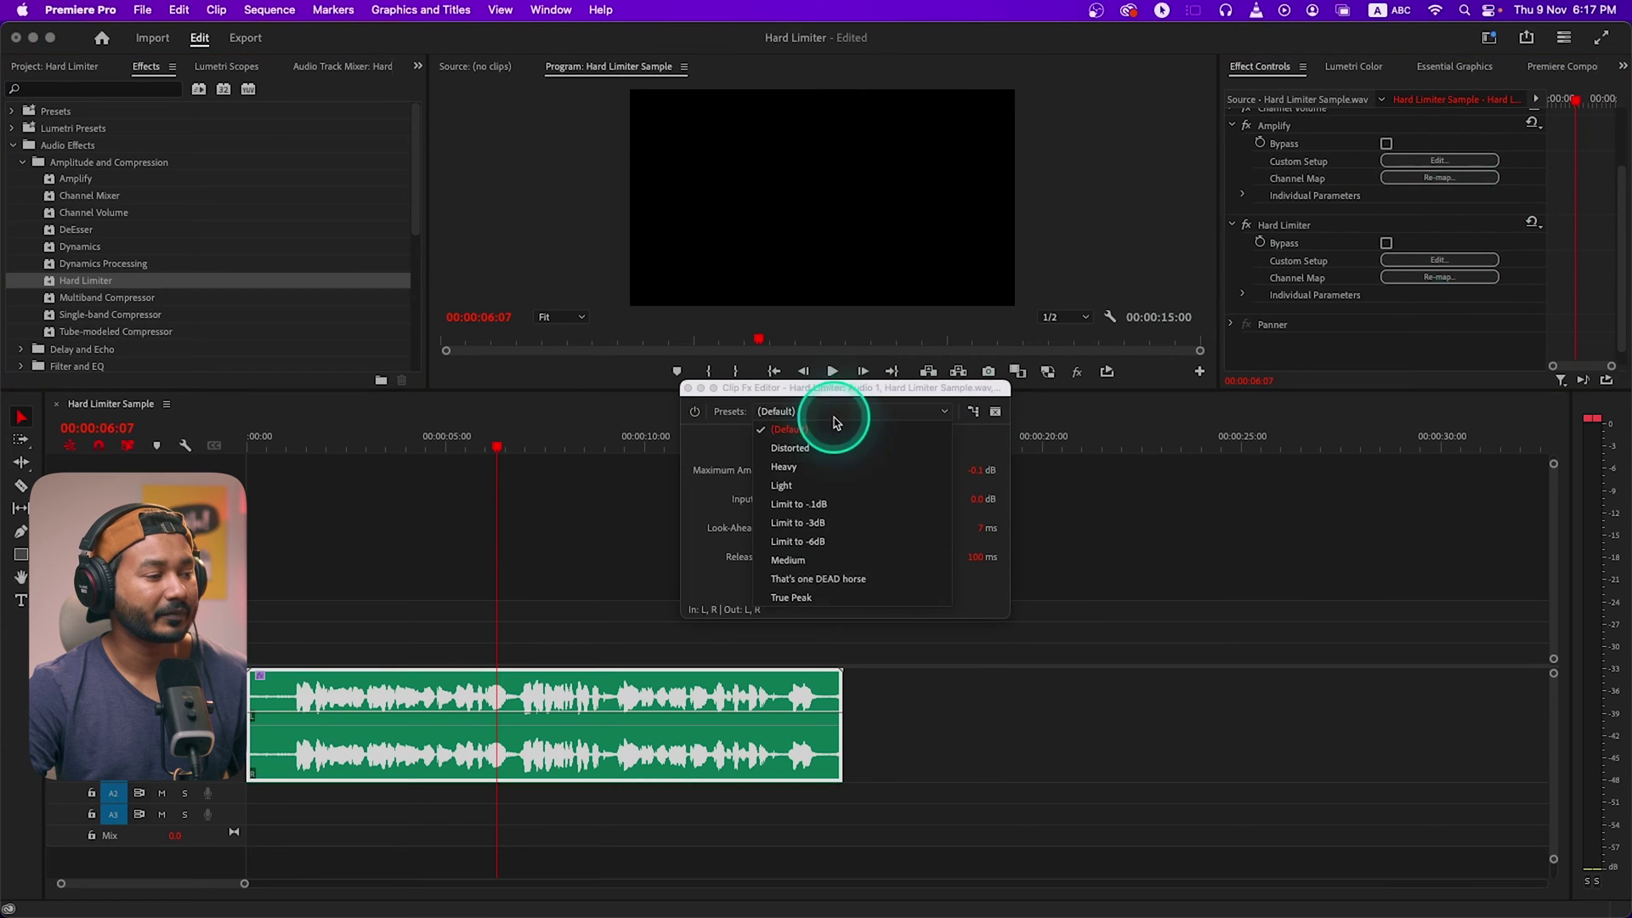
pyautogui.click(833, 541)
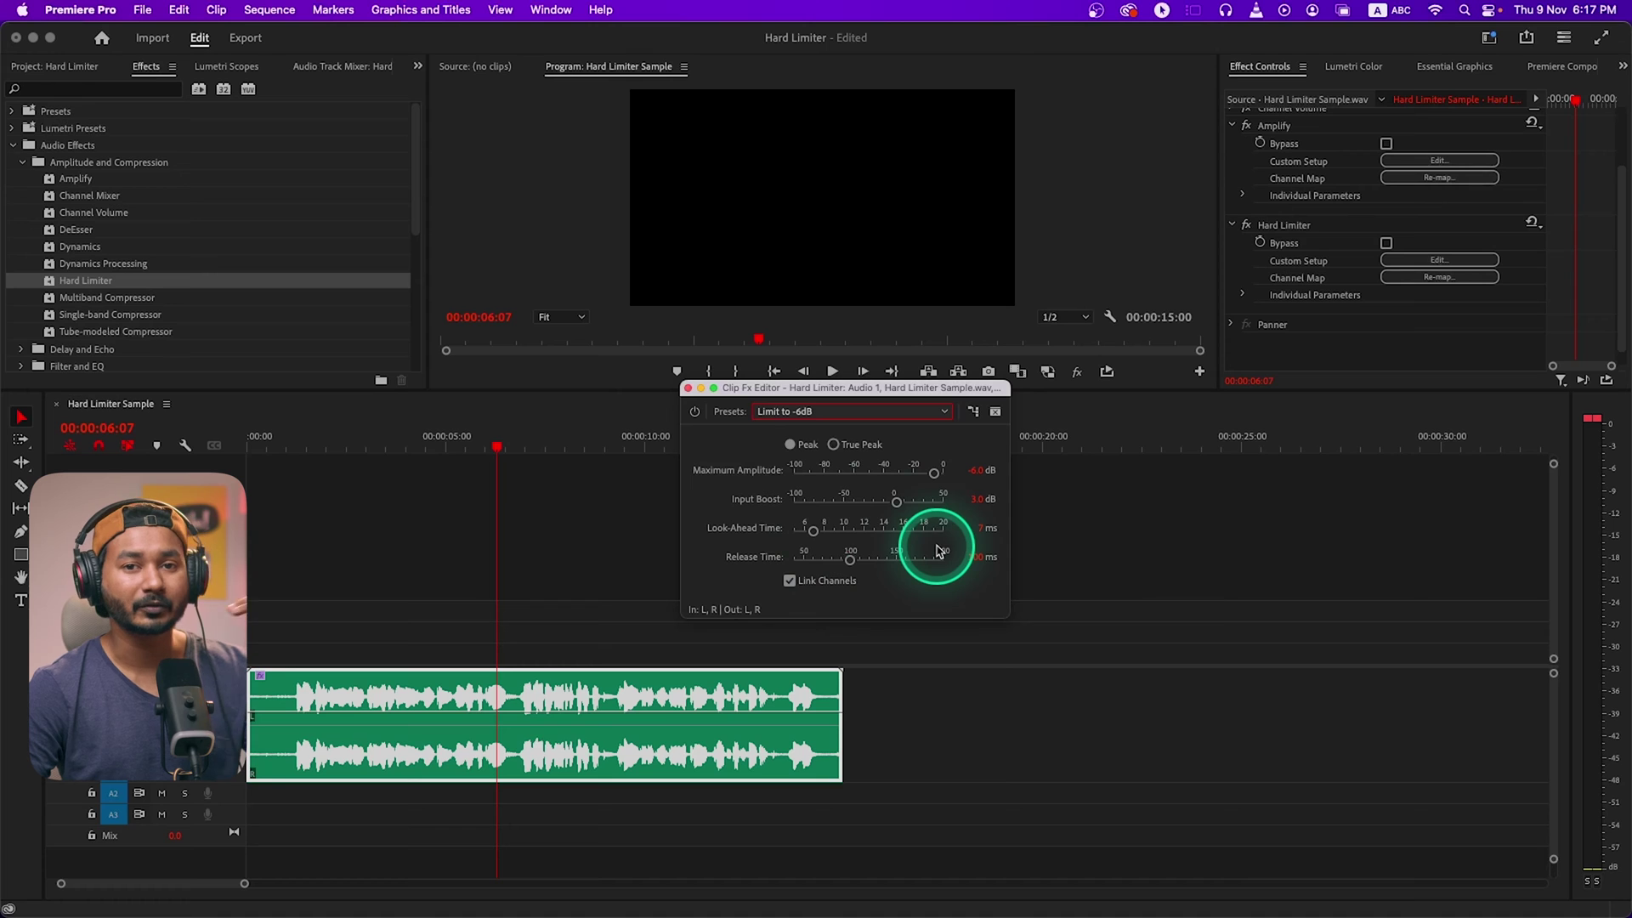
pyautogui.click(832, 410)
# Reset the Hard Limiter to Default, set maximum amplitude to -10 dB and play from 1.5 seconds.
pyautogui.click(829, 428)
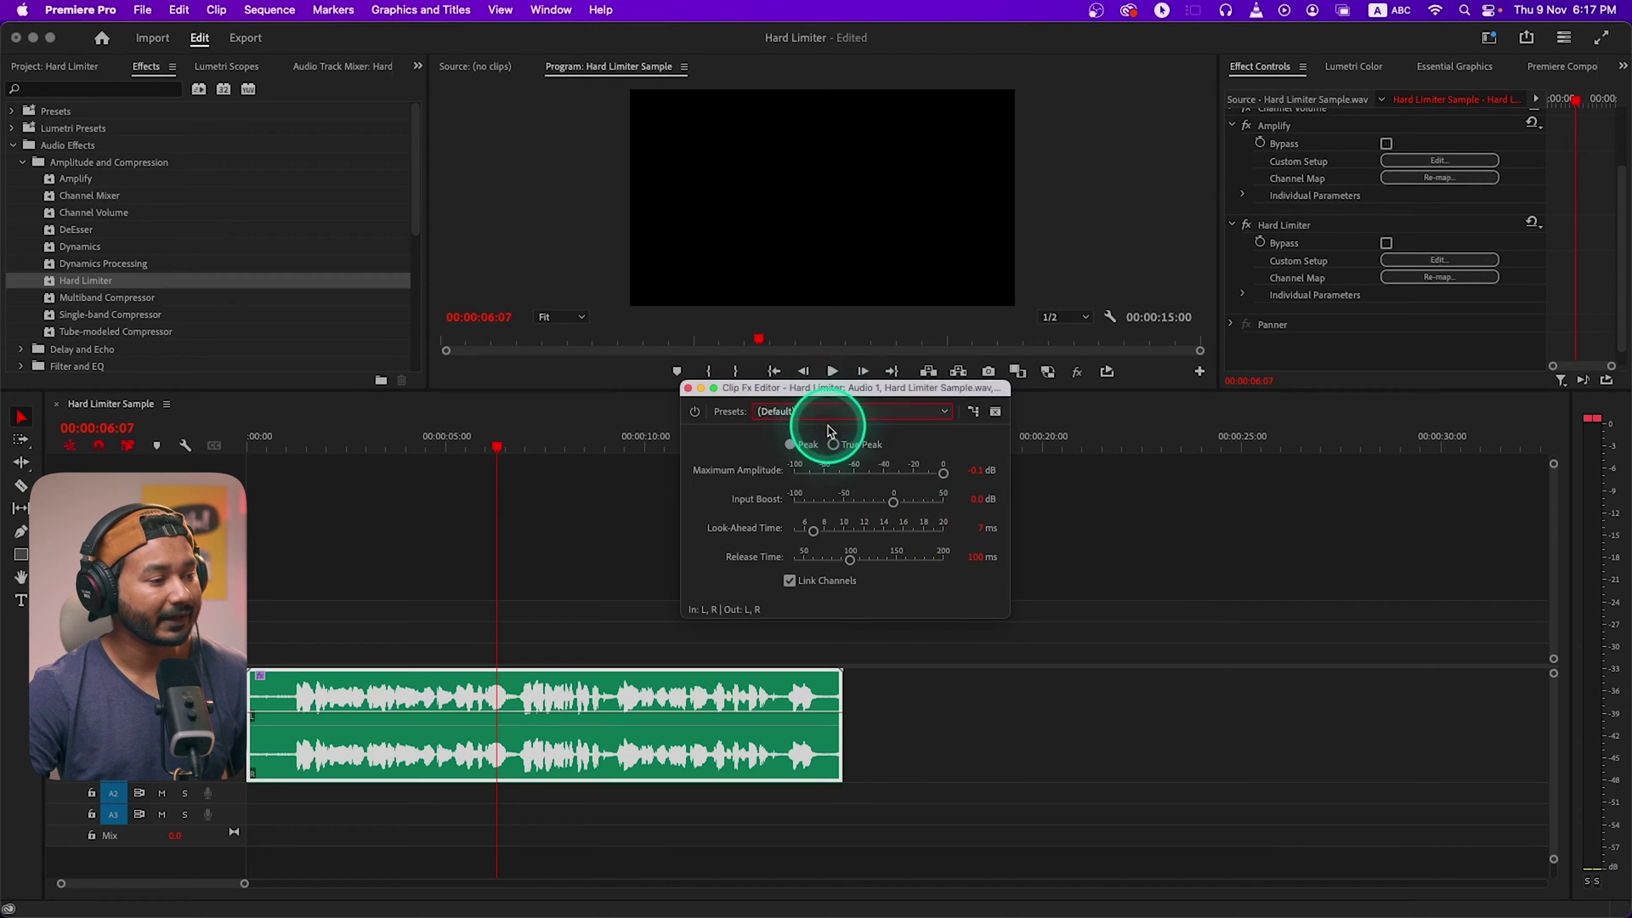
pyautogui.click(974, 470)
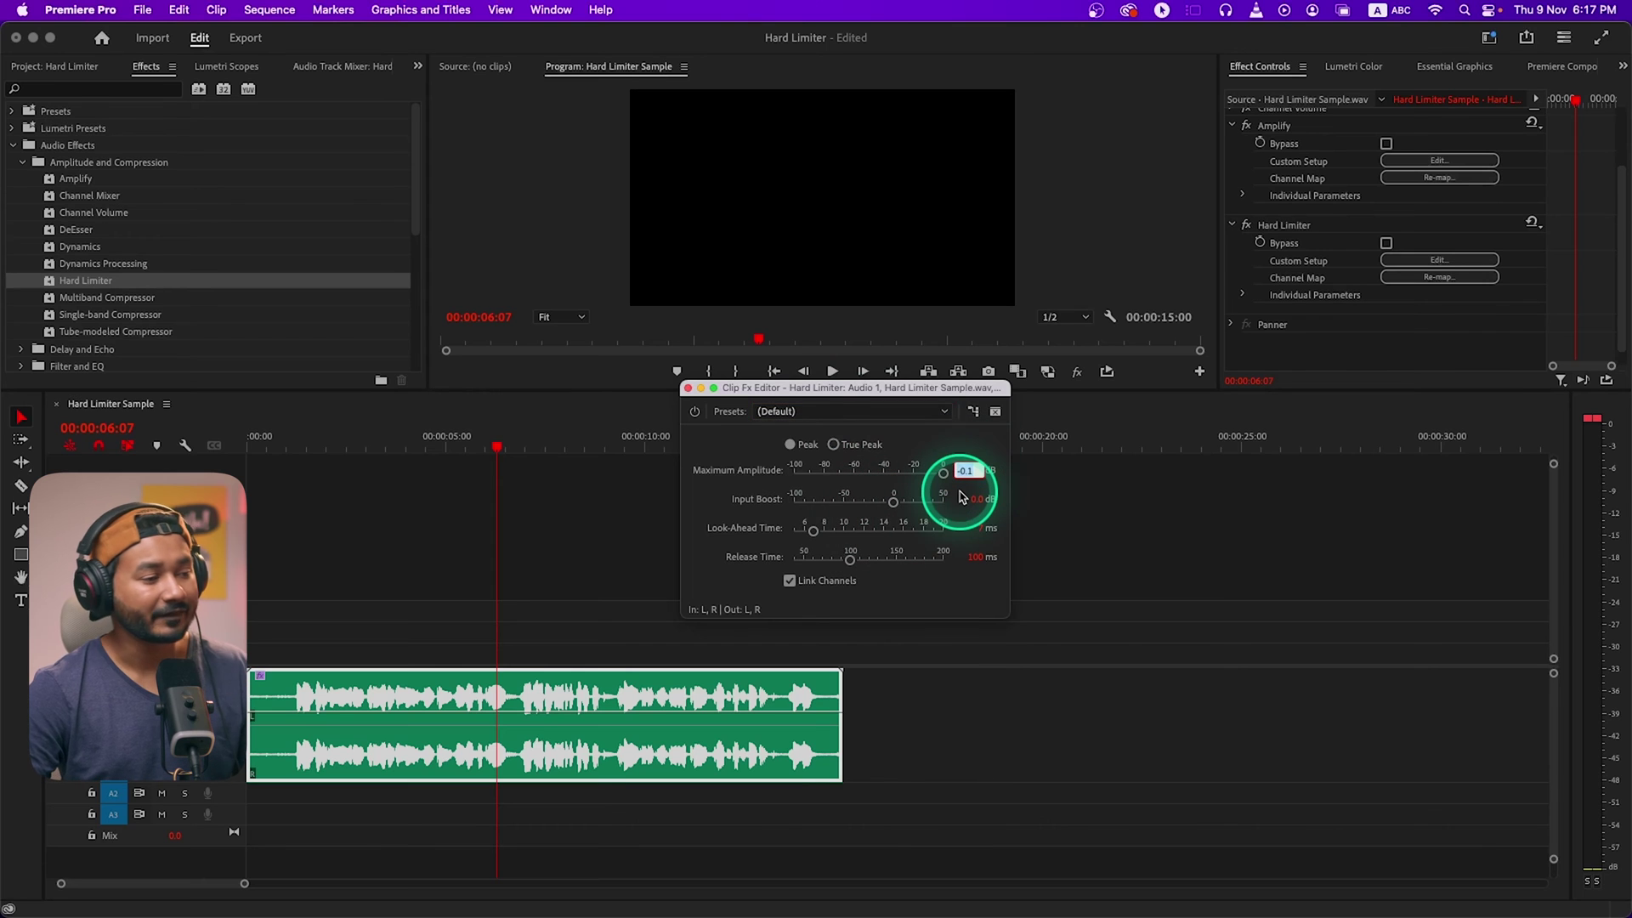
pyautogui.write('-10')
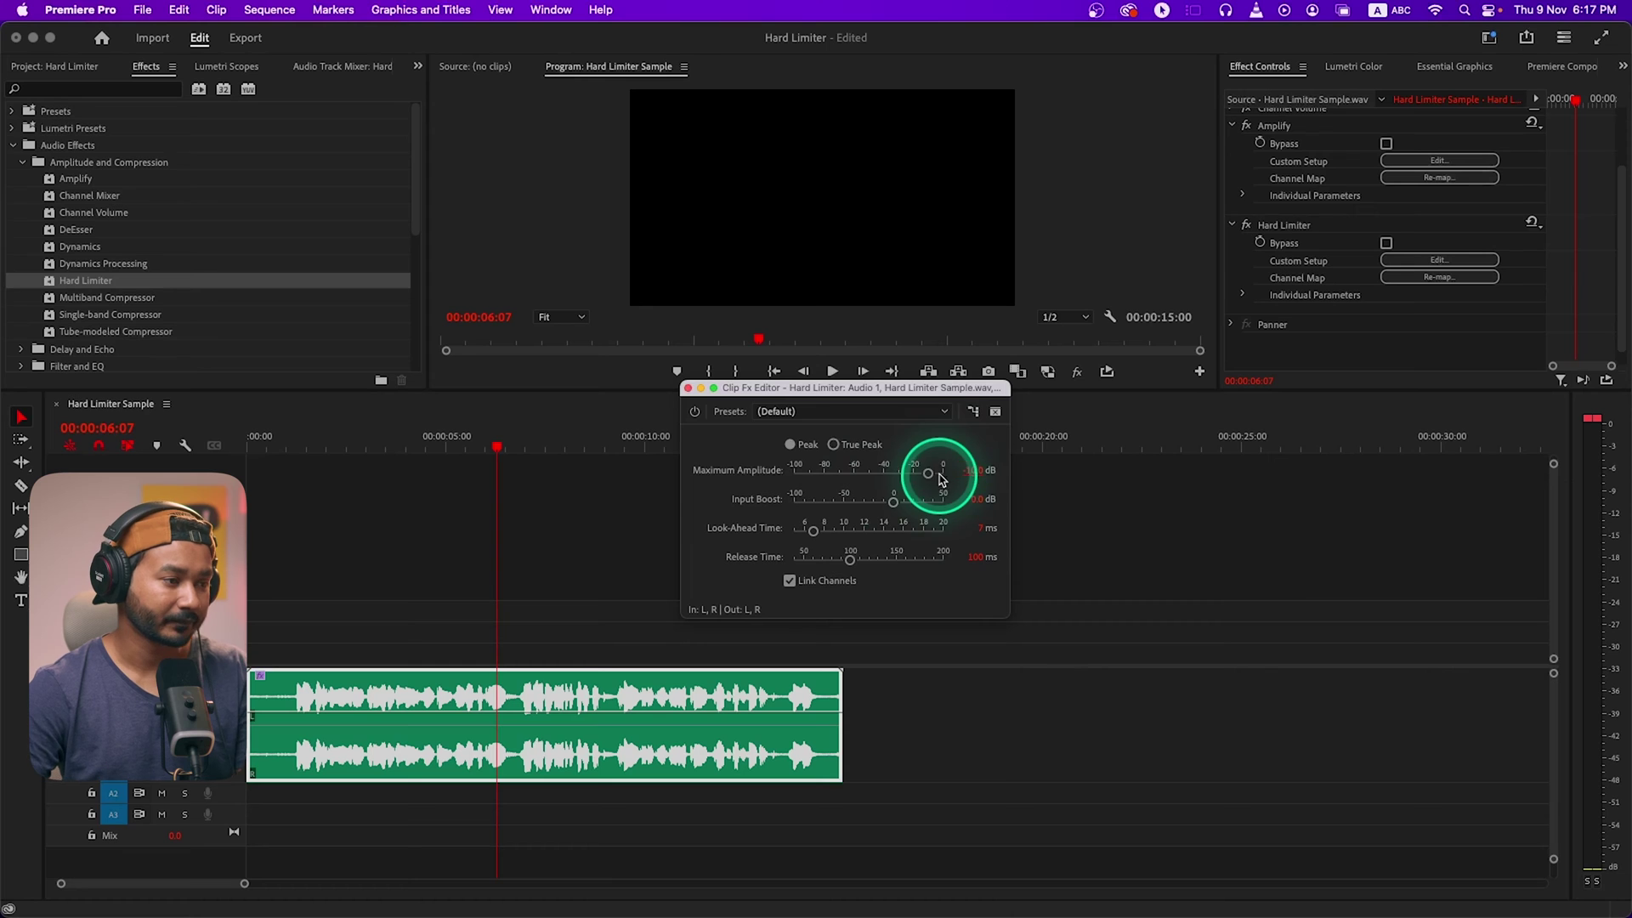
pyautogui.click(1100, 502)
pyautogui.click(975, 470)
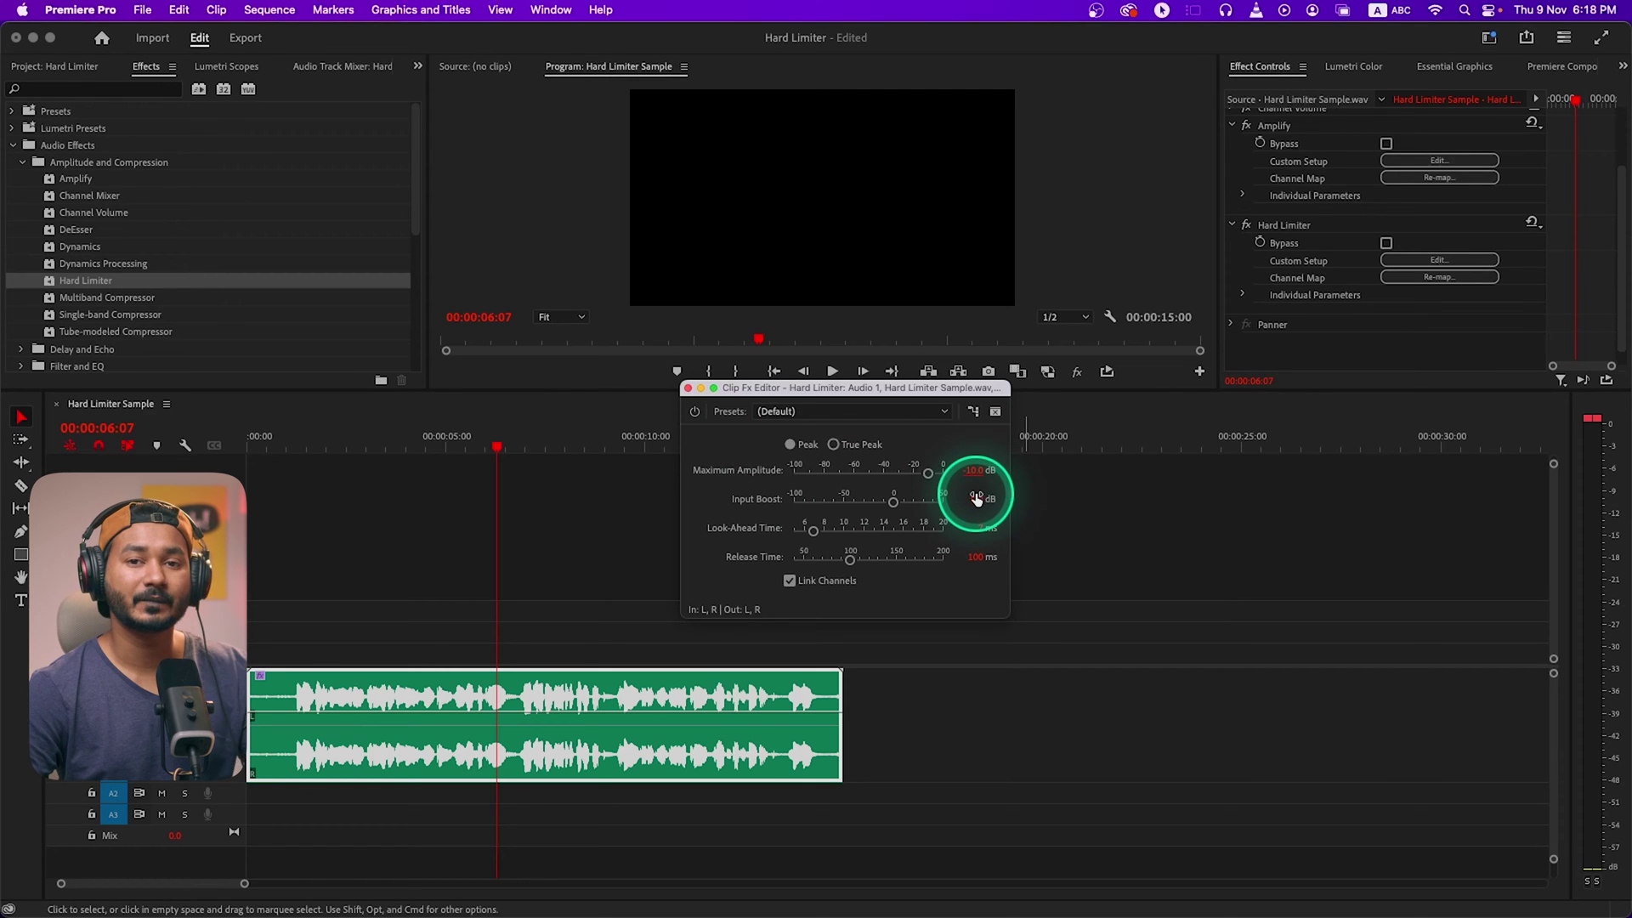
pyautogui.moveTo(317, 452); pyautogui.dragTo(311, 452)
pyautogui.press('space')
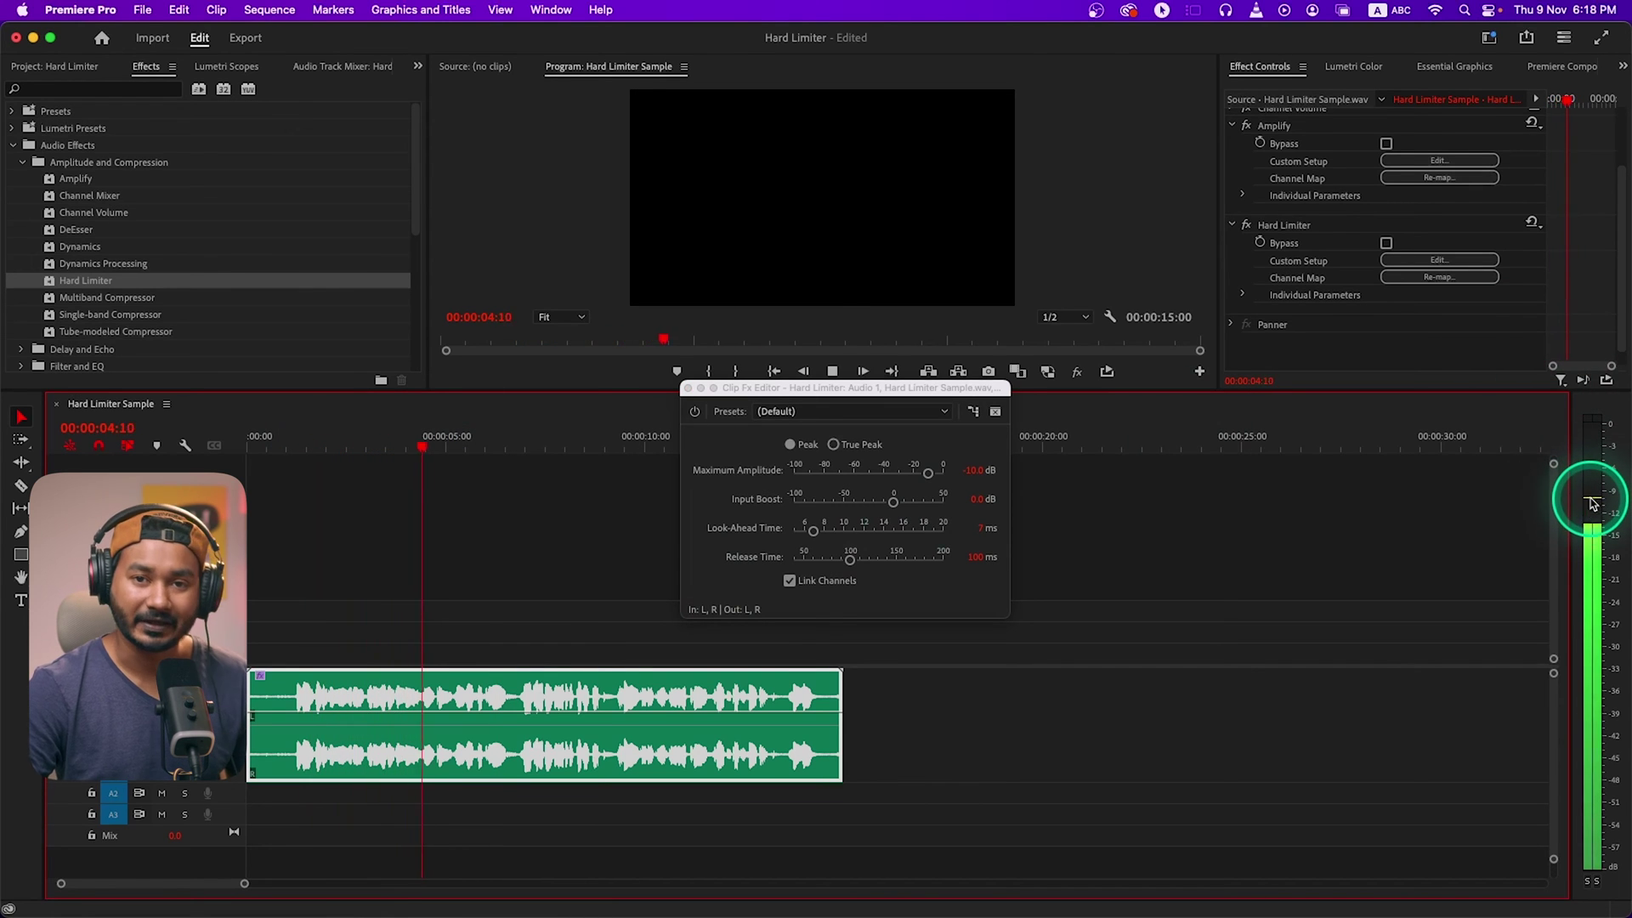
pyautogui.press('space')
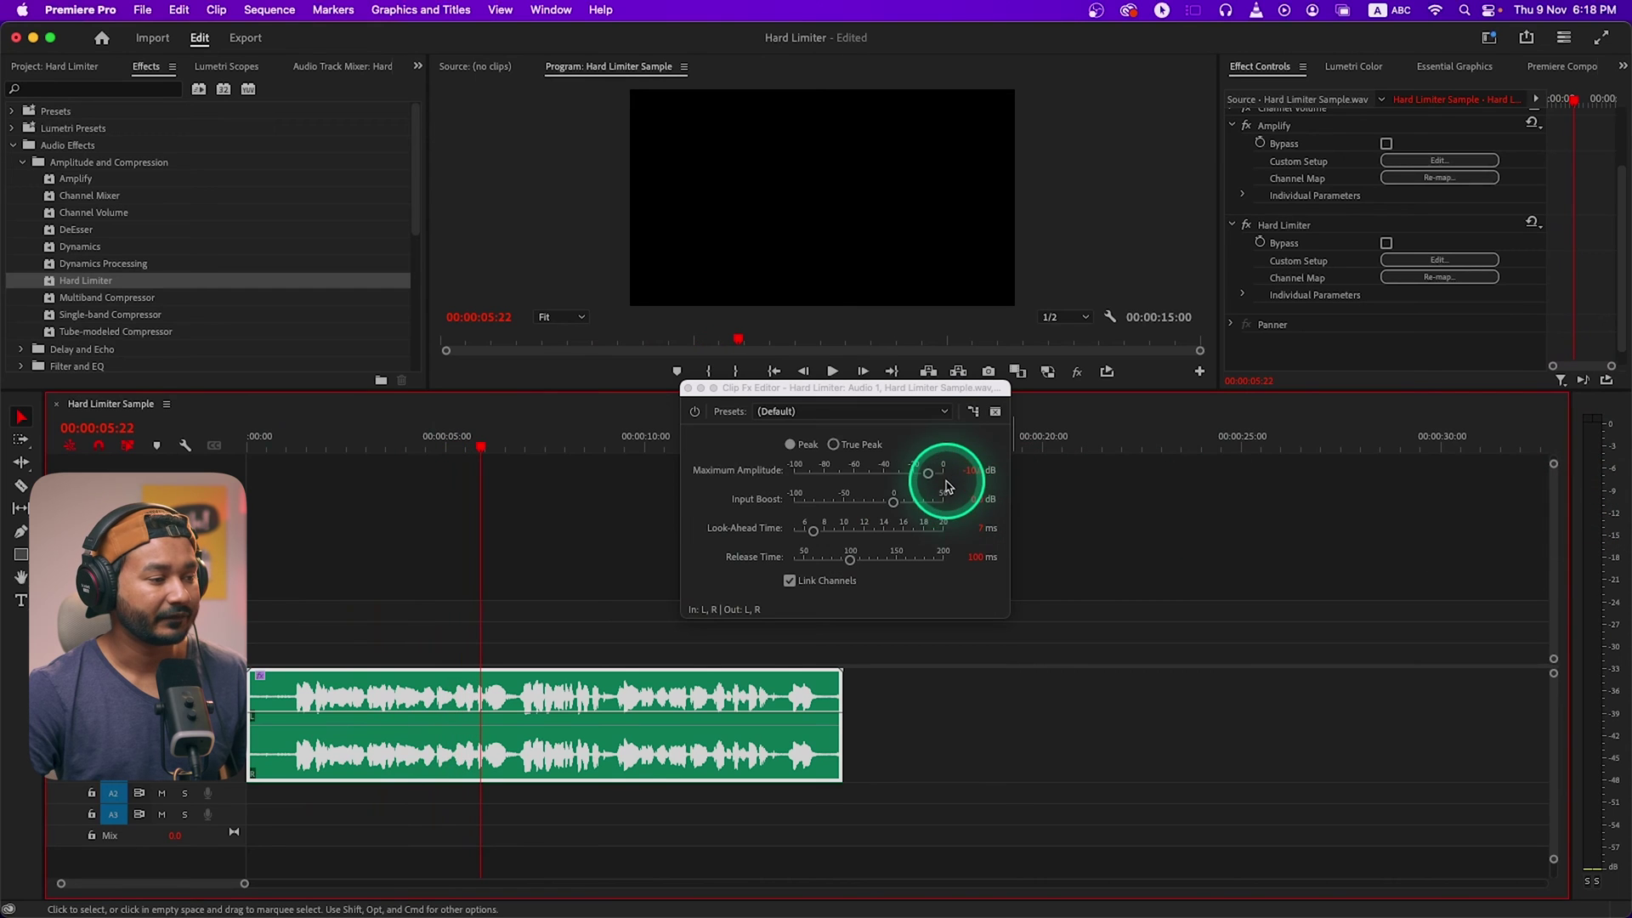
# Return the maximum amplitude to -3 dB and replay the clip from near its start.
pyautogui.click(977, 470)
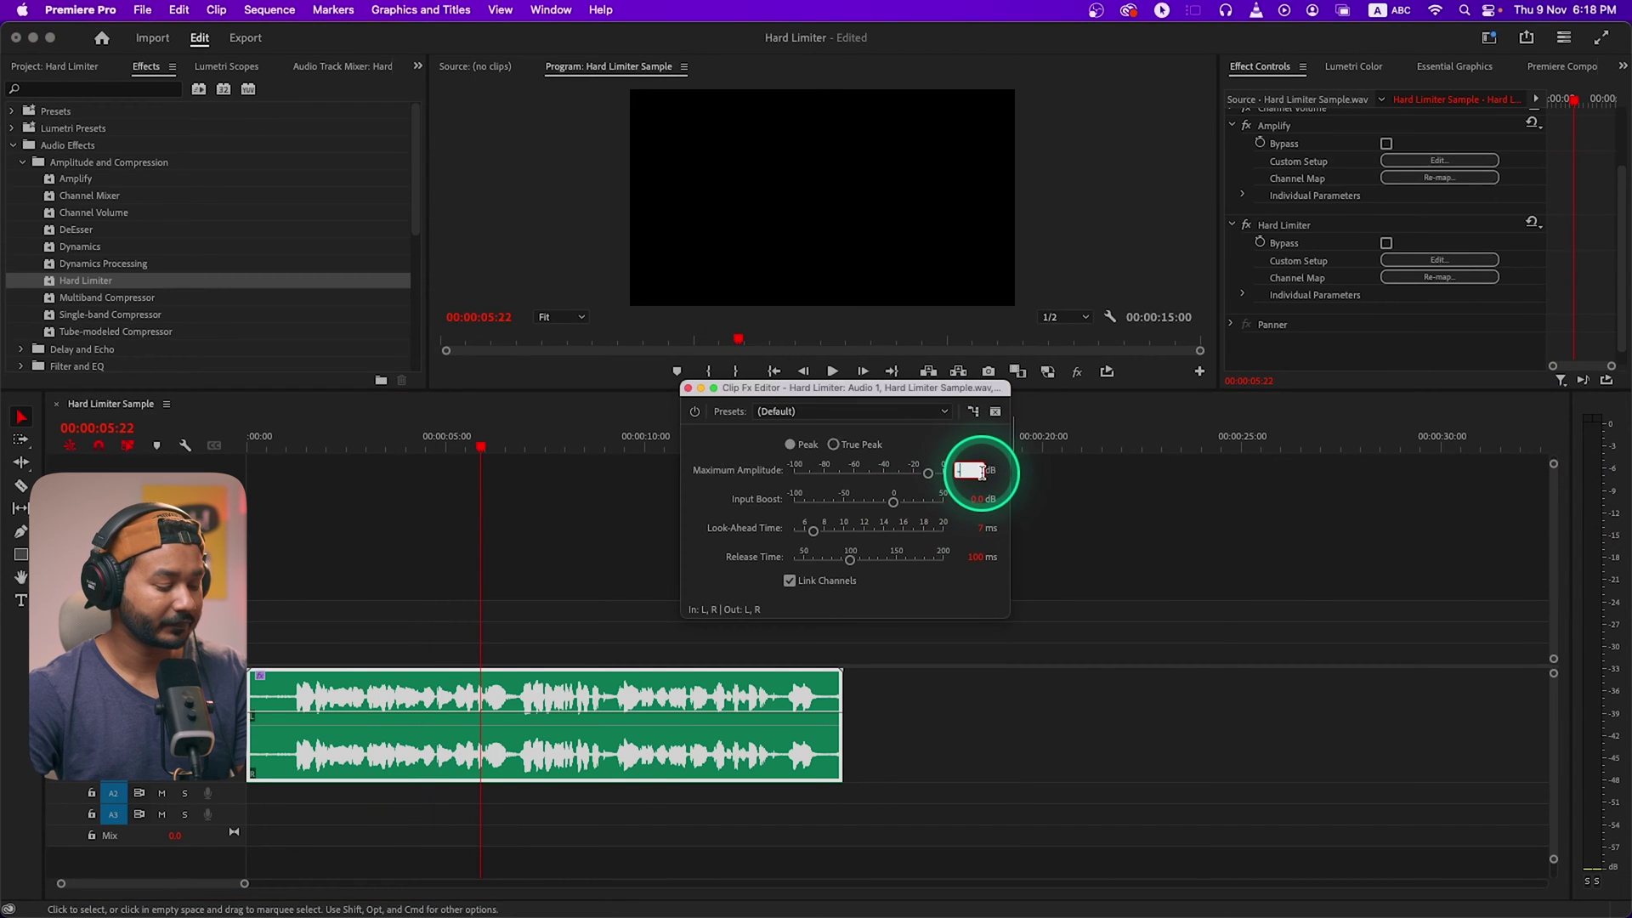
pyautogui.press('Return')
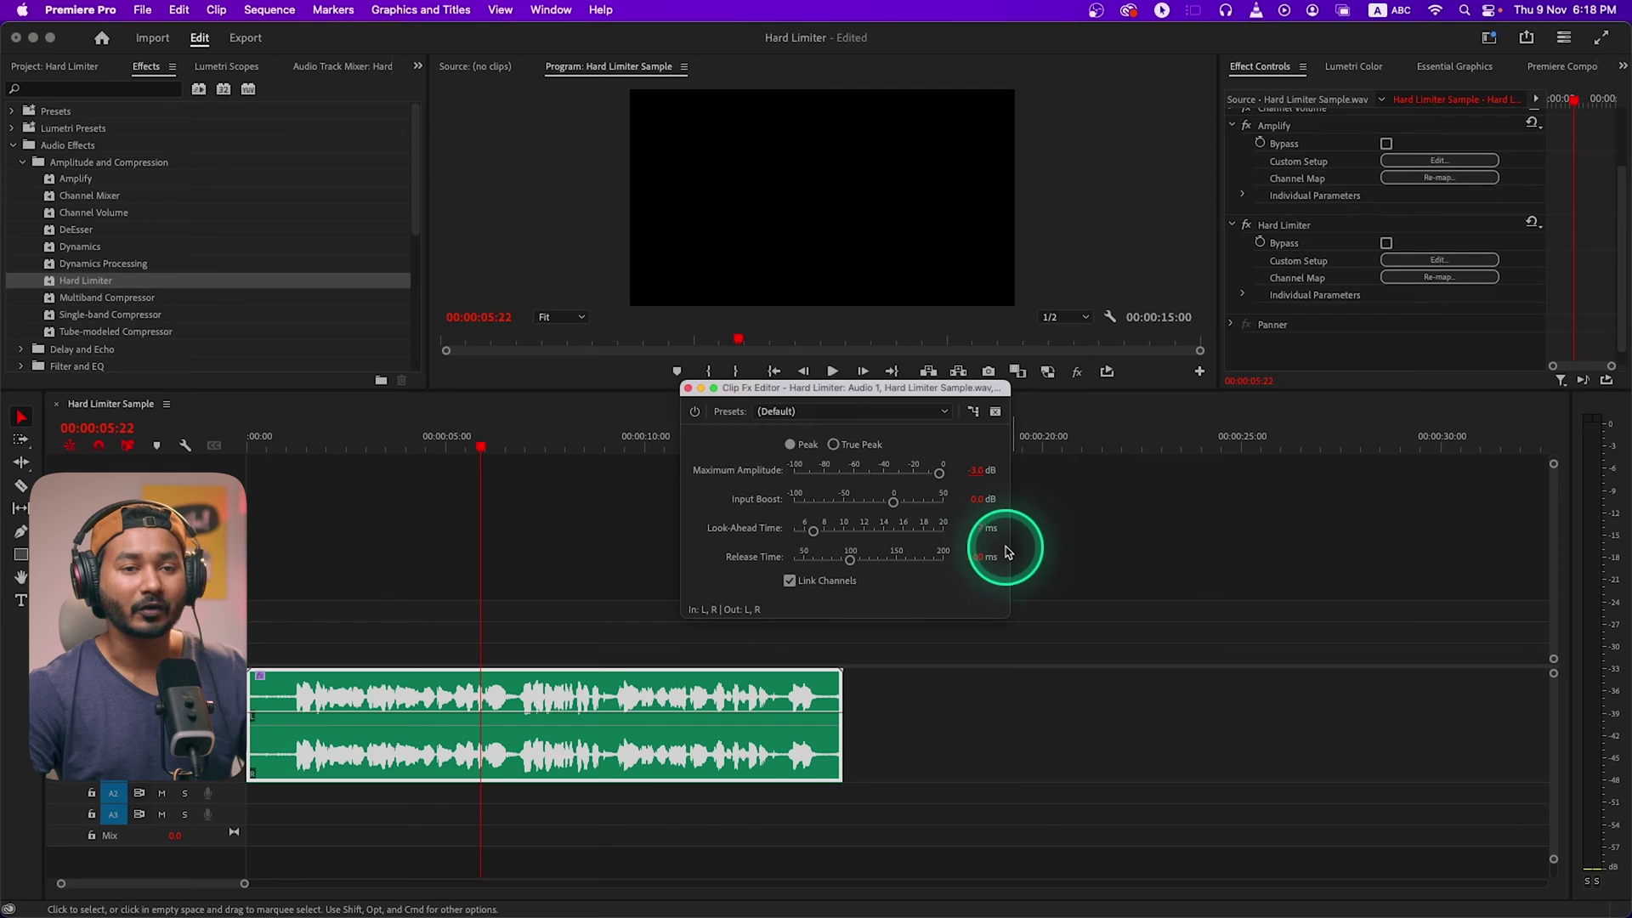
pyautogui.click(310, 449)
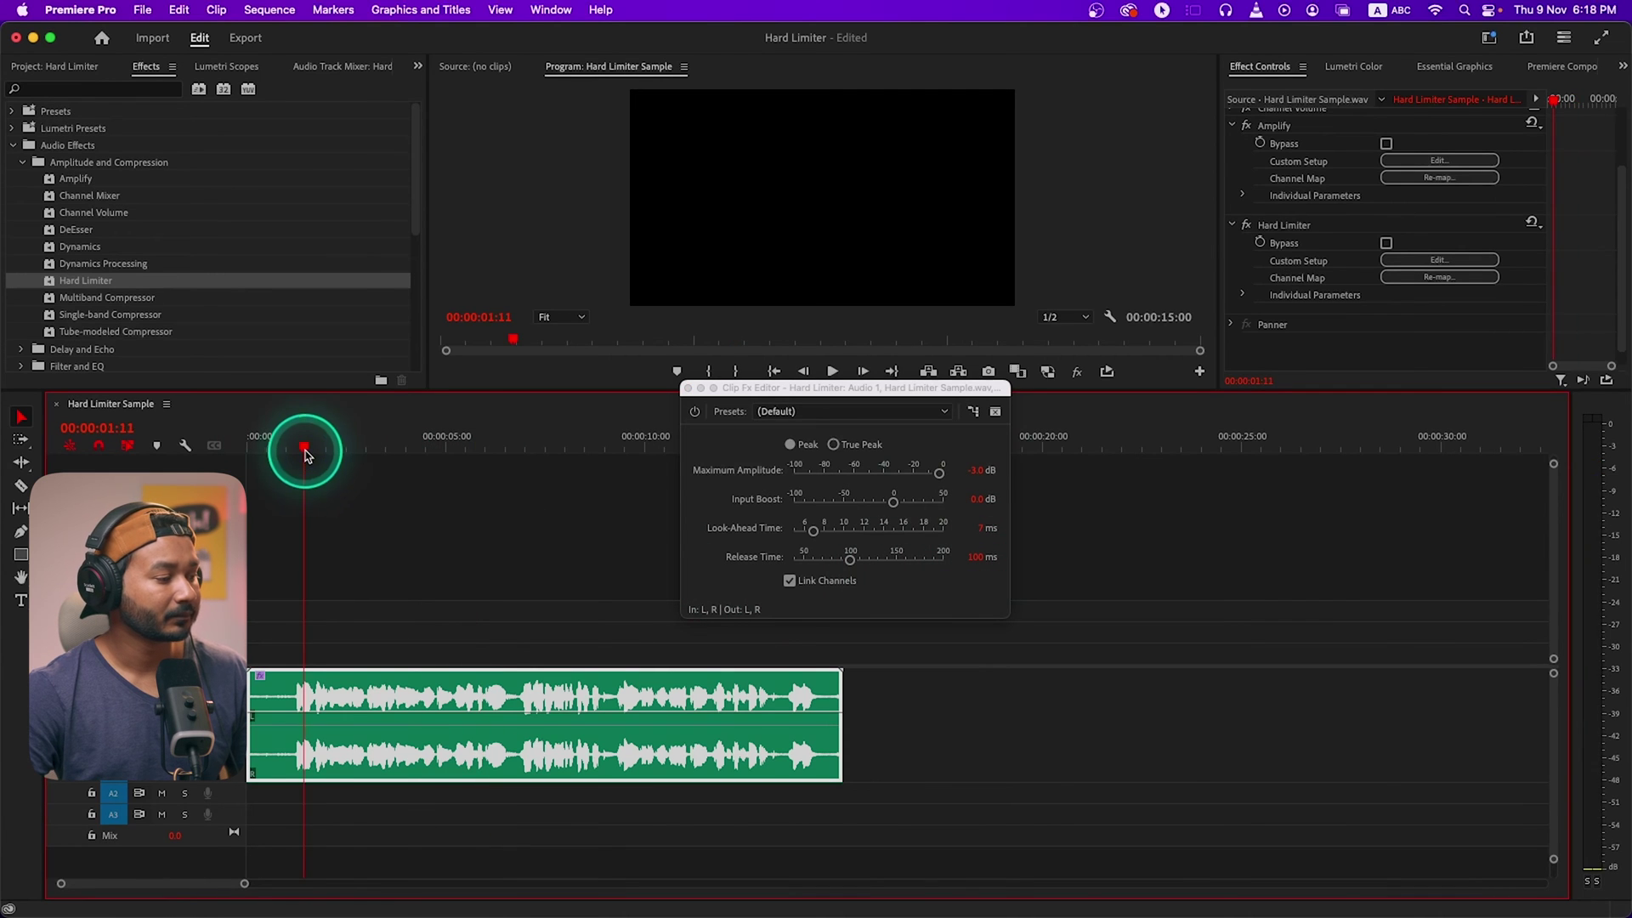
pyautogui.press('space')
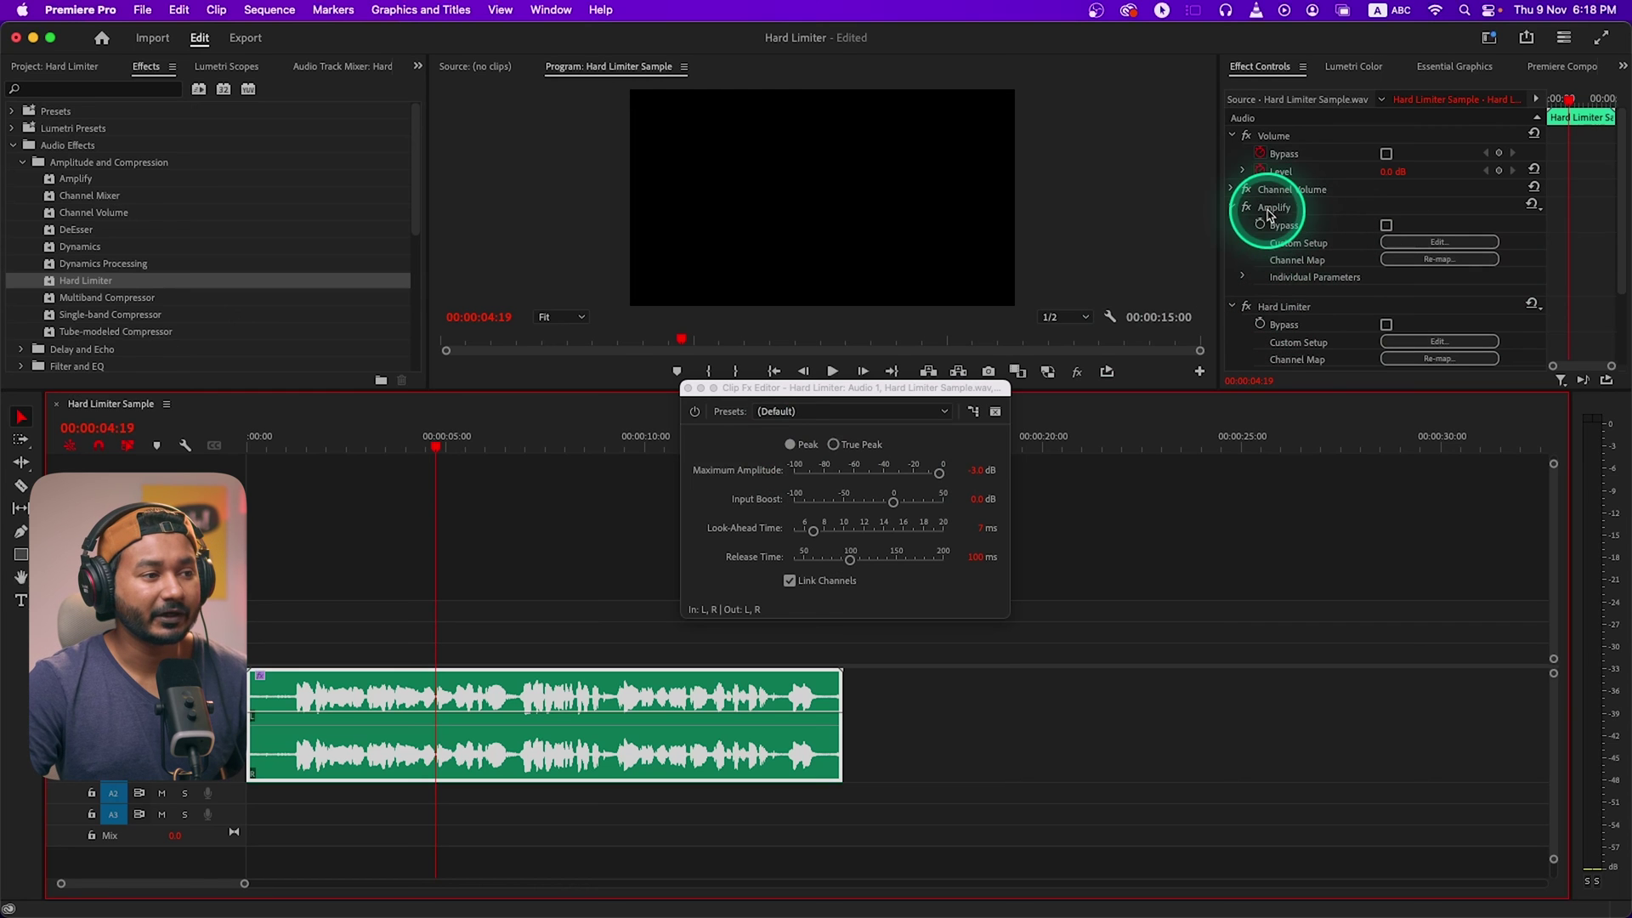
# Delete Amplify from the clip and play it from one second with only the -3 dB Hard Limiter.
pyautogui.click(1263, 213)
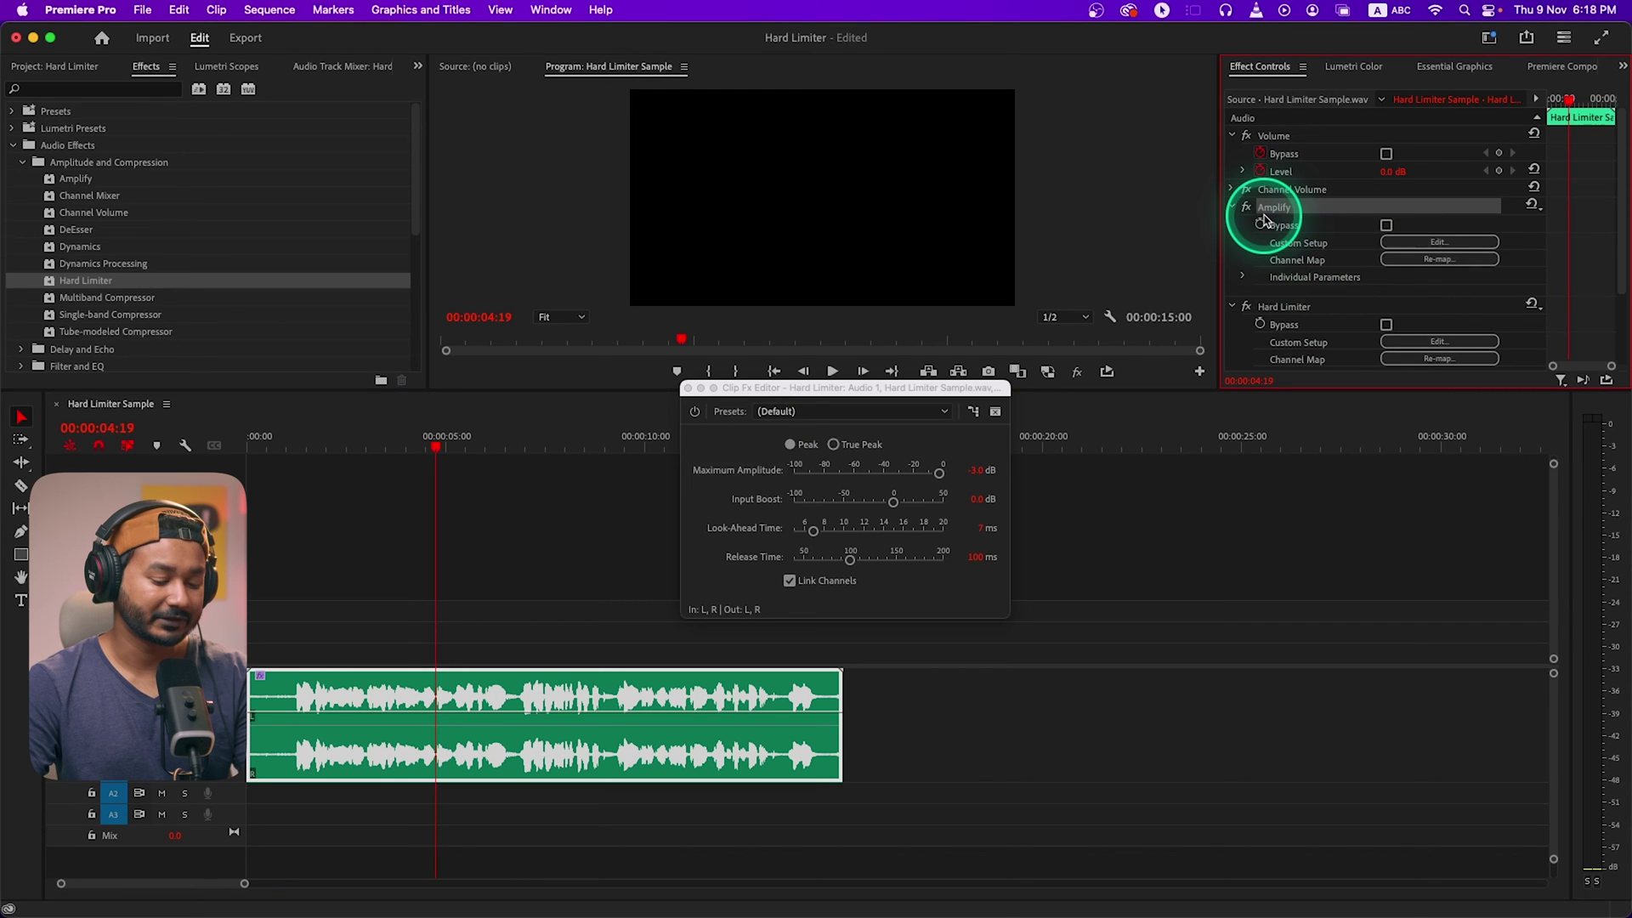
pyautogui.click(825, 371)
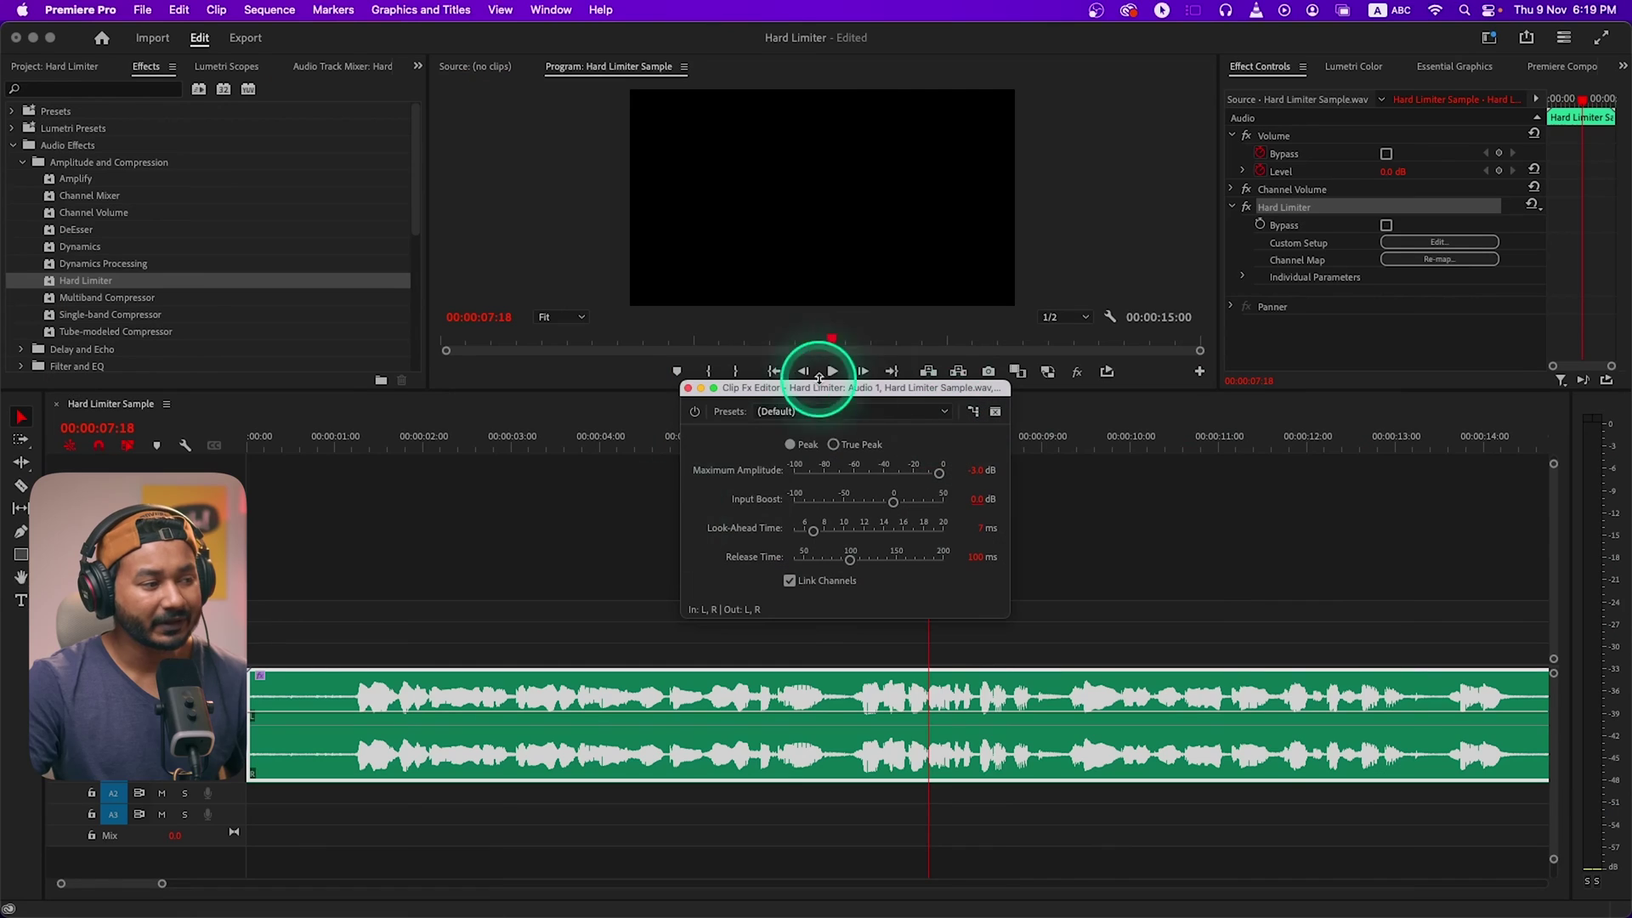
pyautogui.click(764, 474)
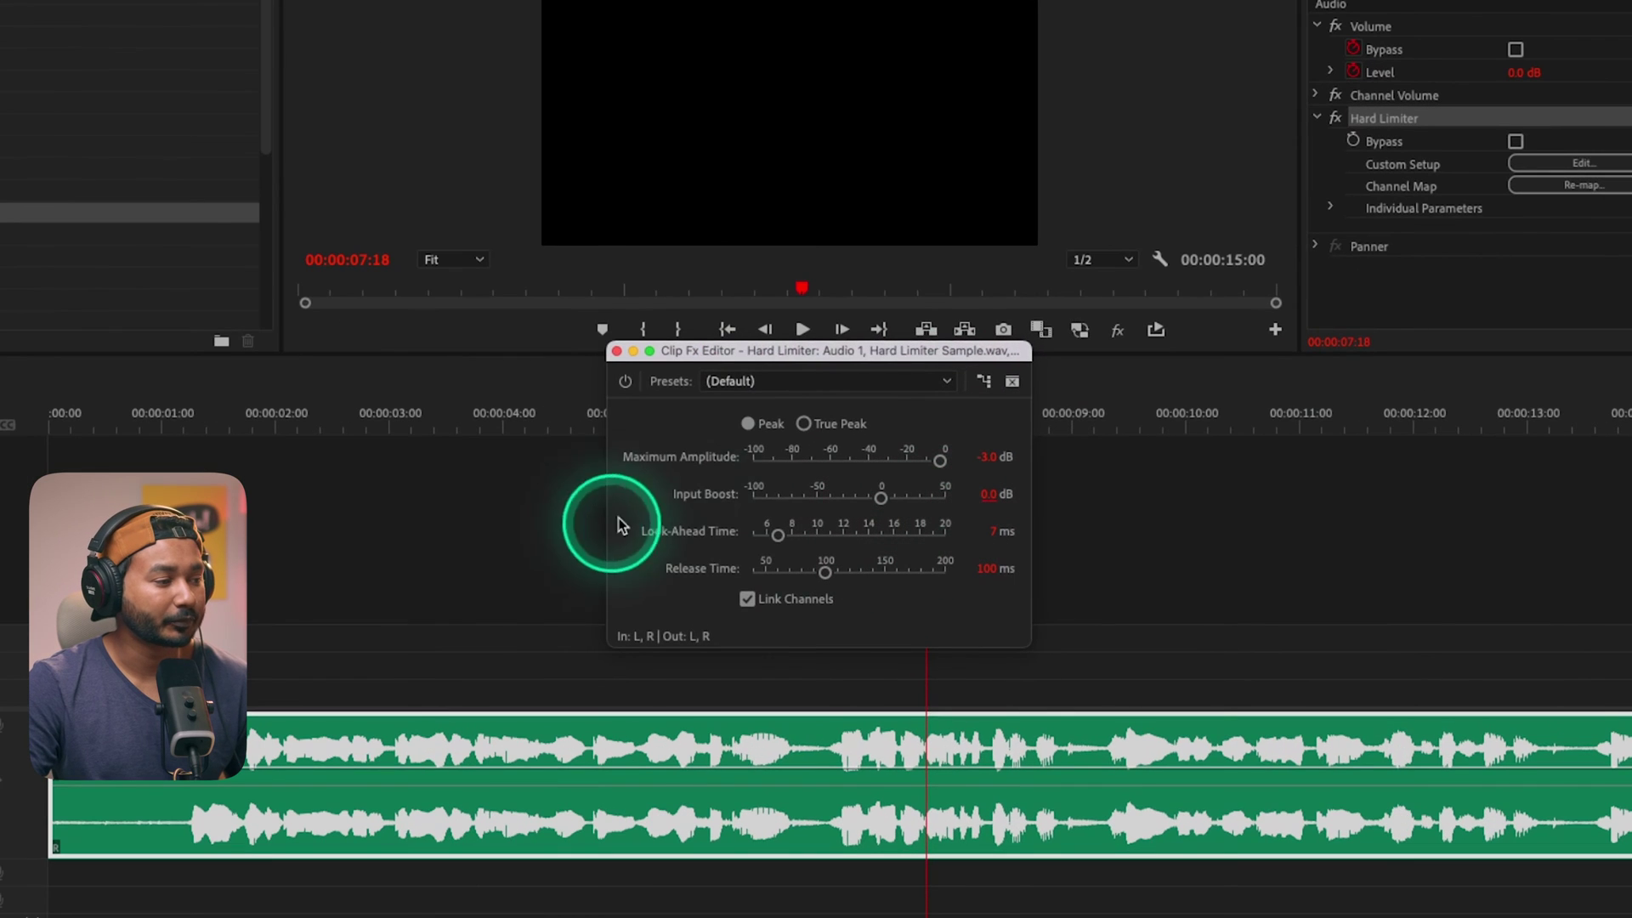
pyautogui.click(163, 427)
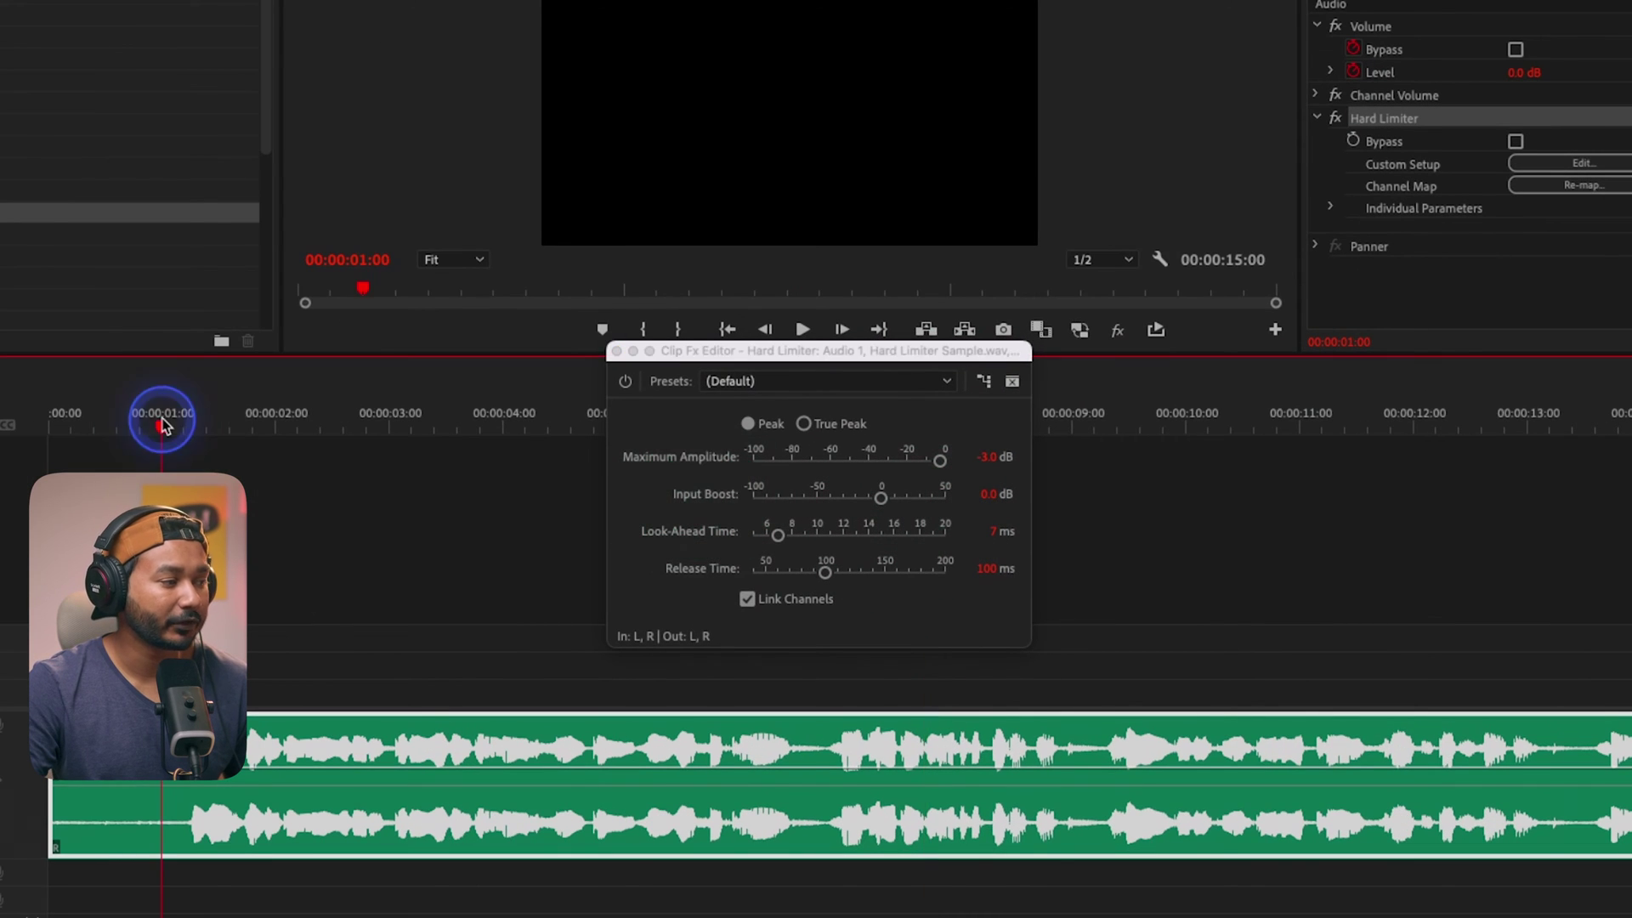
pyautogui.press('space')
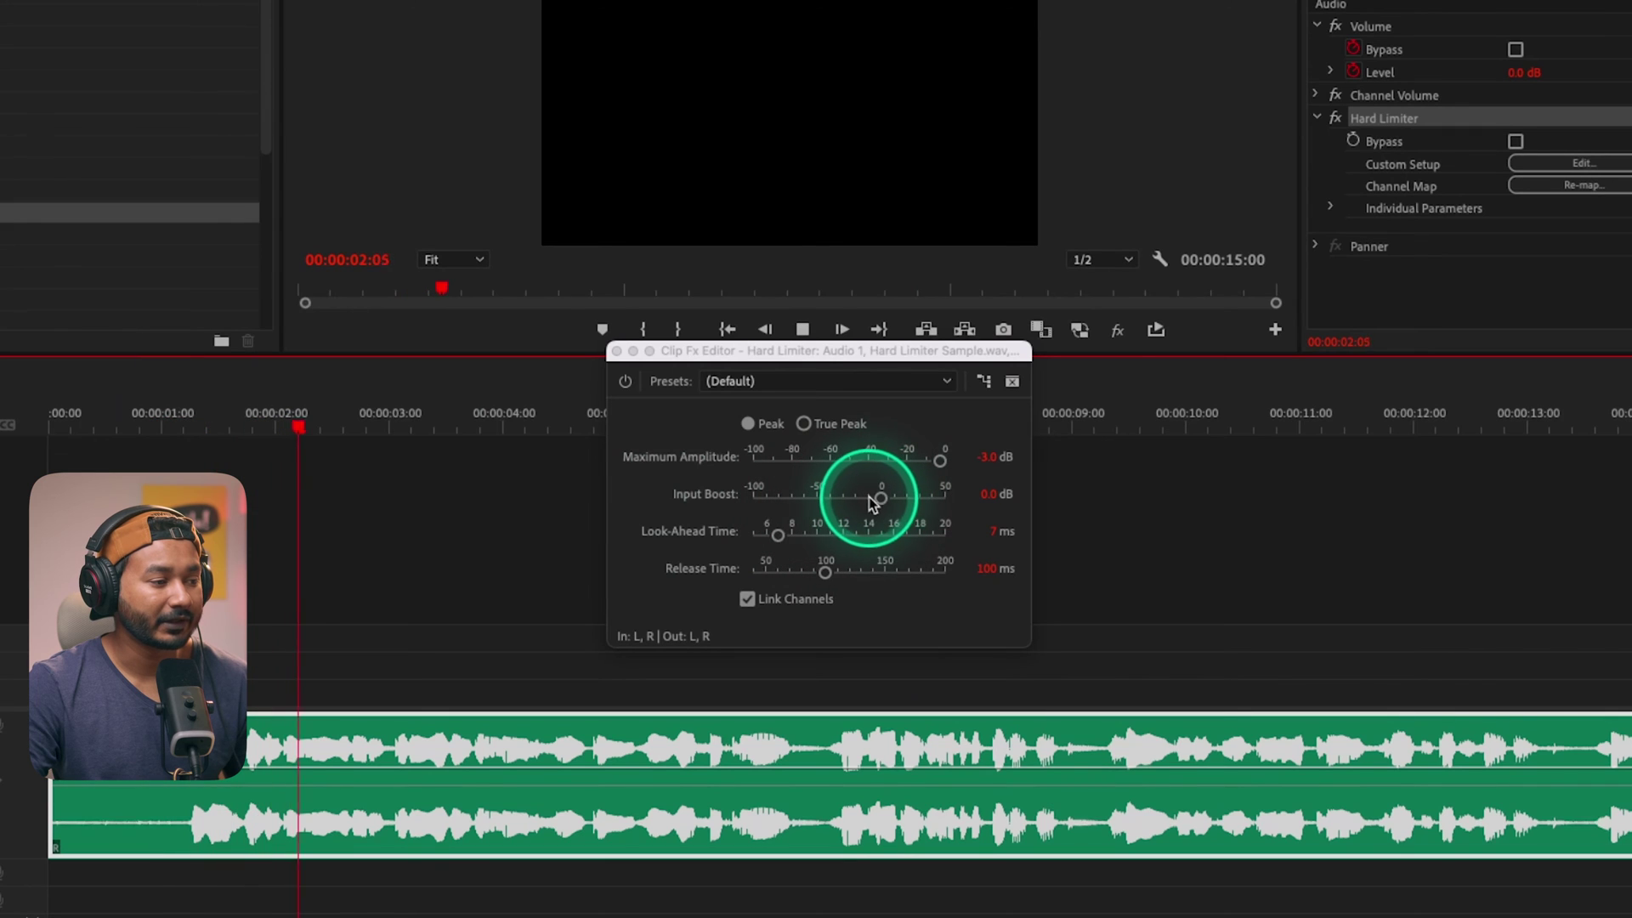
# Raise the Hard Limiter's input boost to 14.6 dB and replay the clip from one second.
pyautogui.click(880, 500)
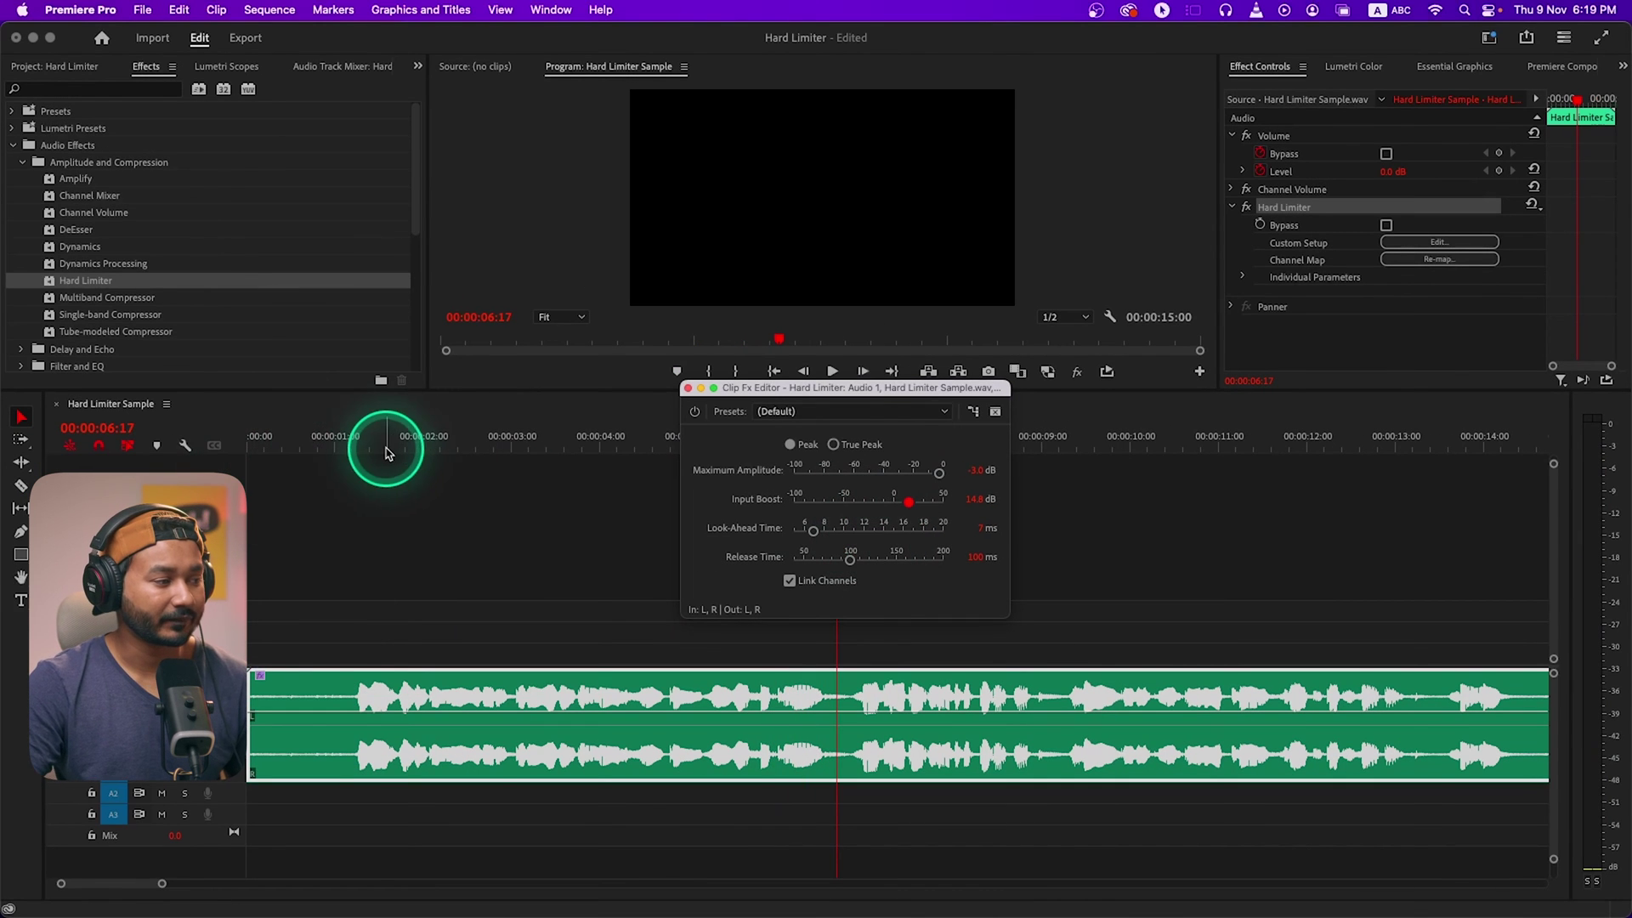
pyautogui.click(341, 438)
pyautogui.press('space')
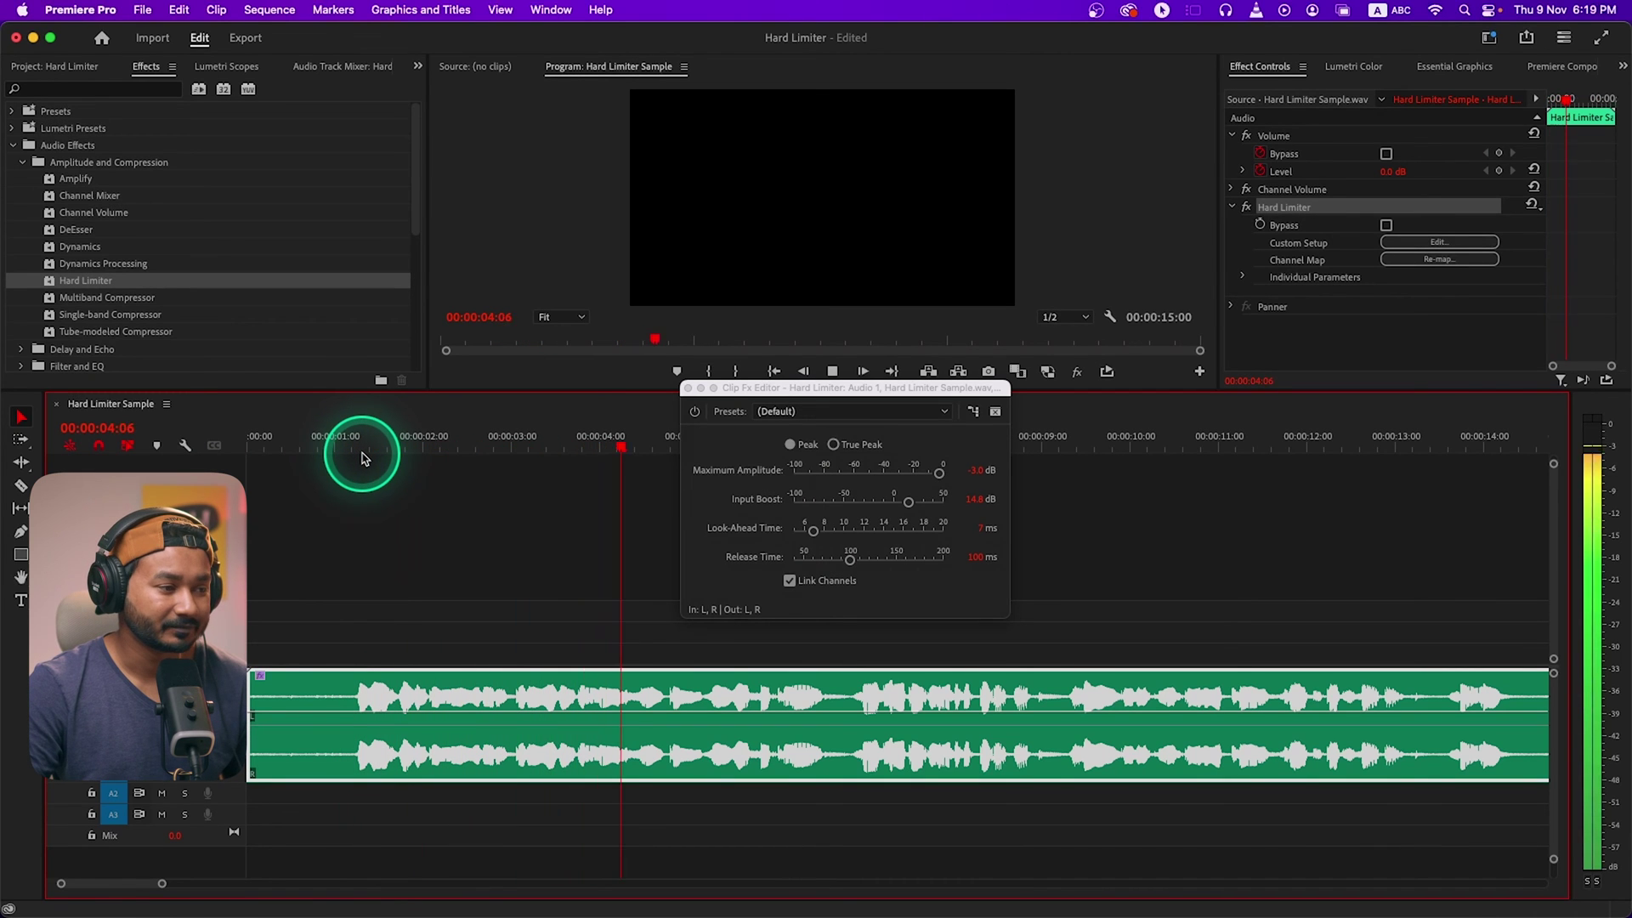
pyautogui.press('space')
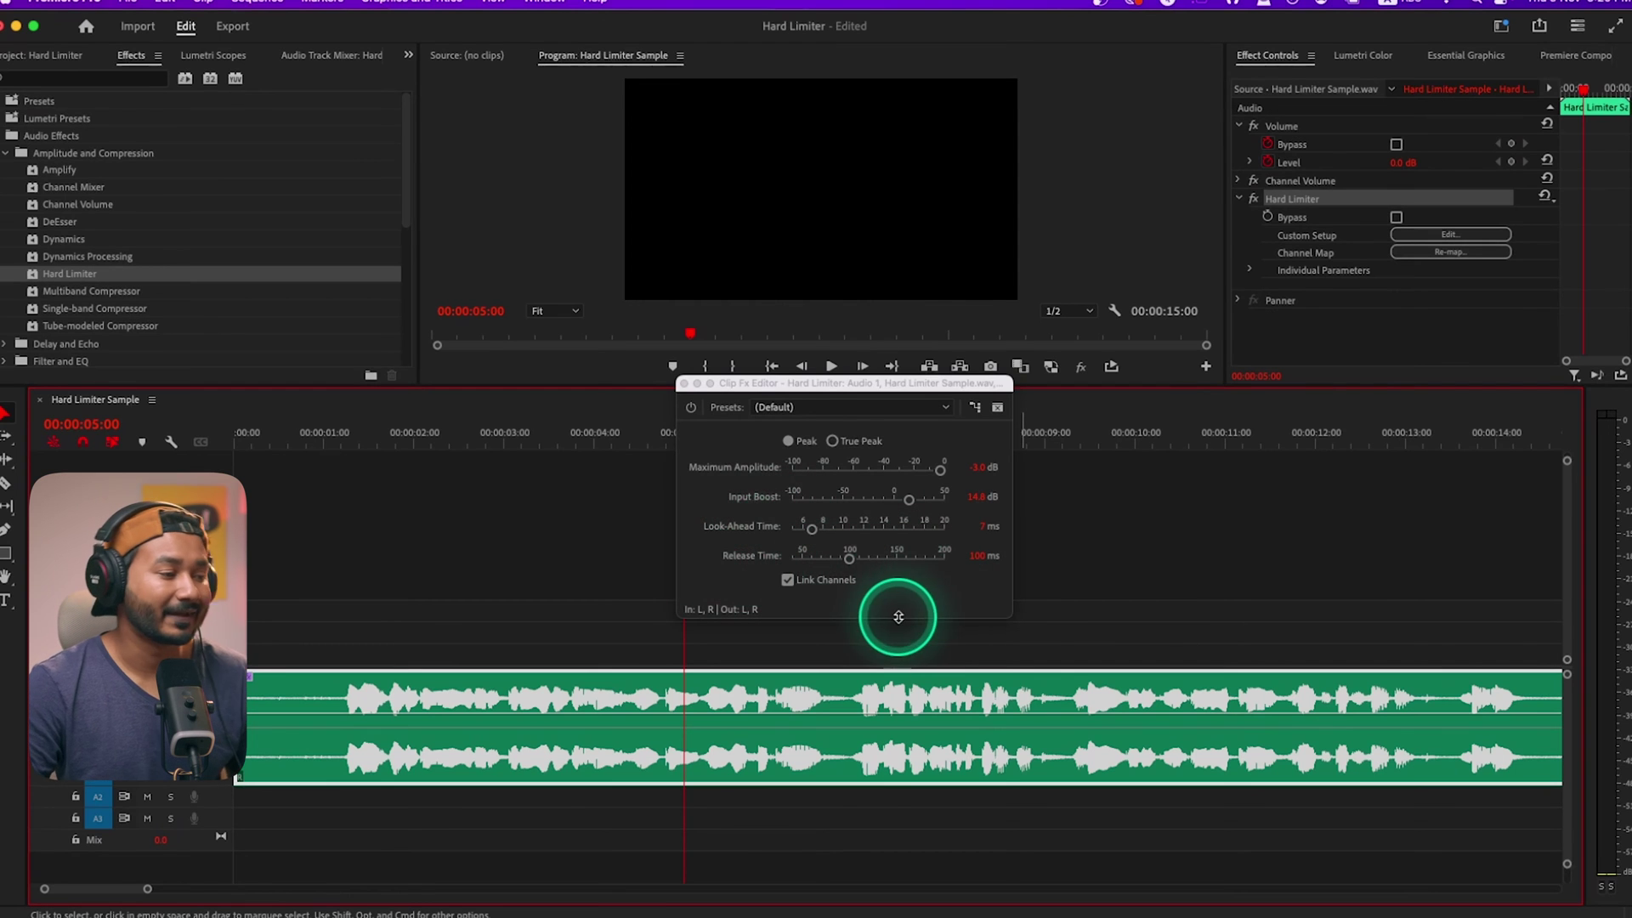
pyautogui.click(845, 585)
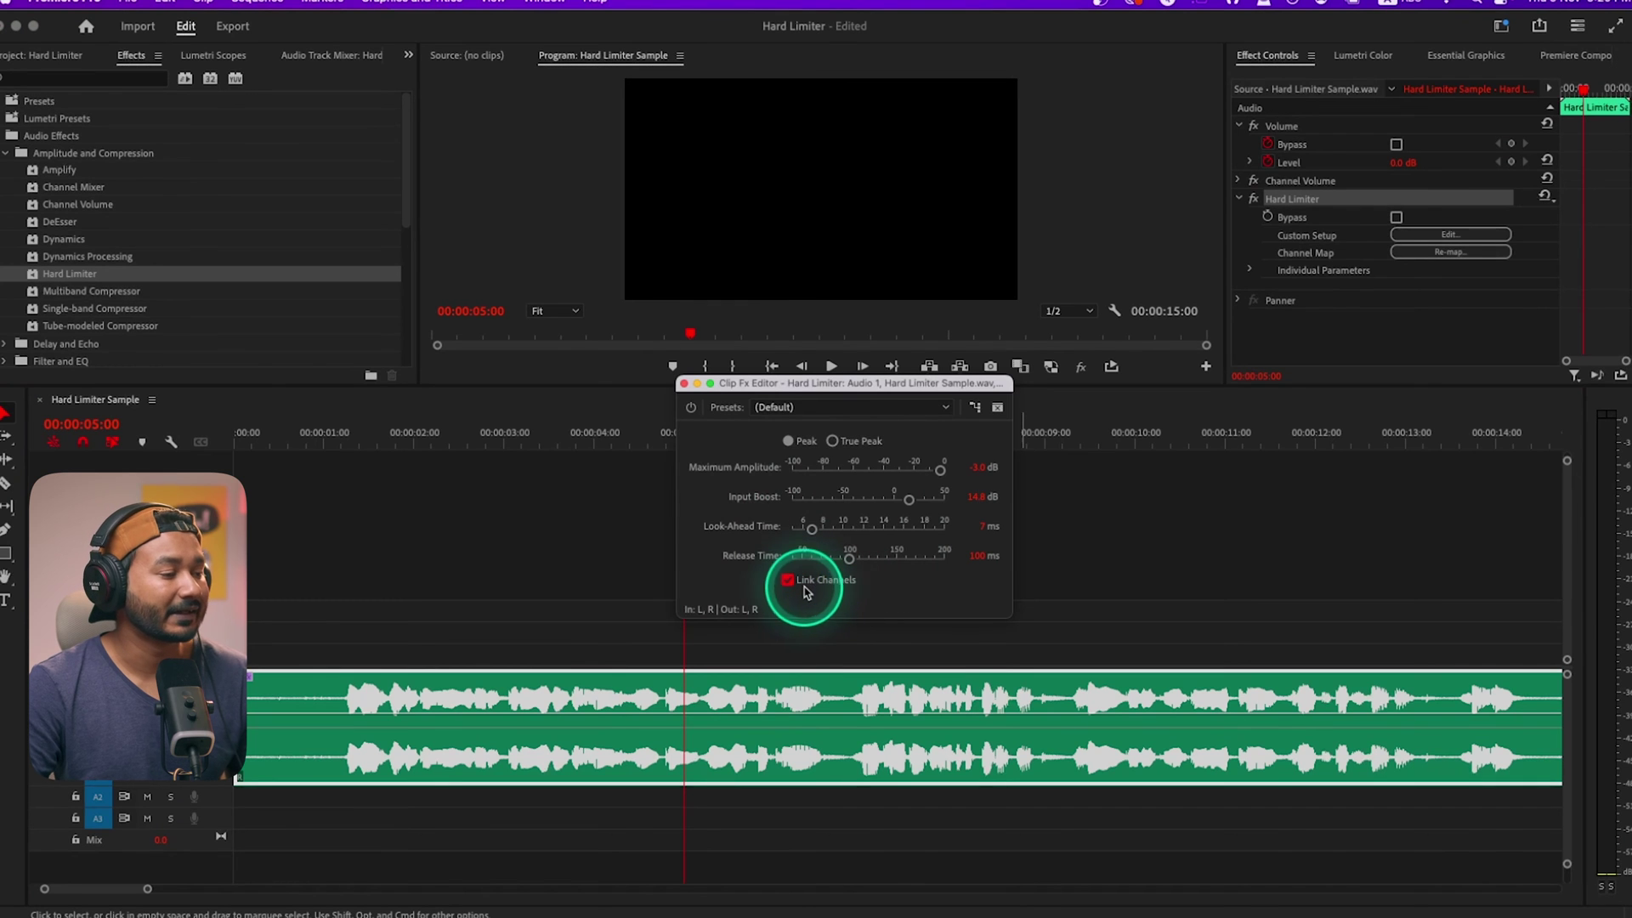
pyautogui.click(339, 441)
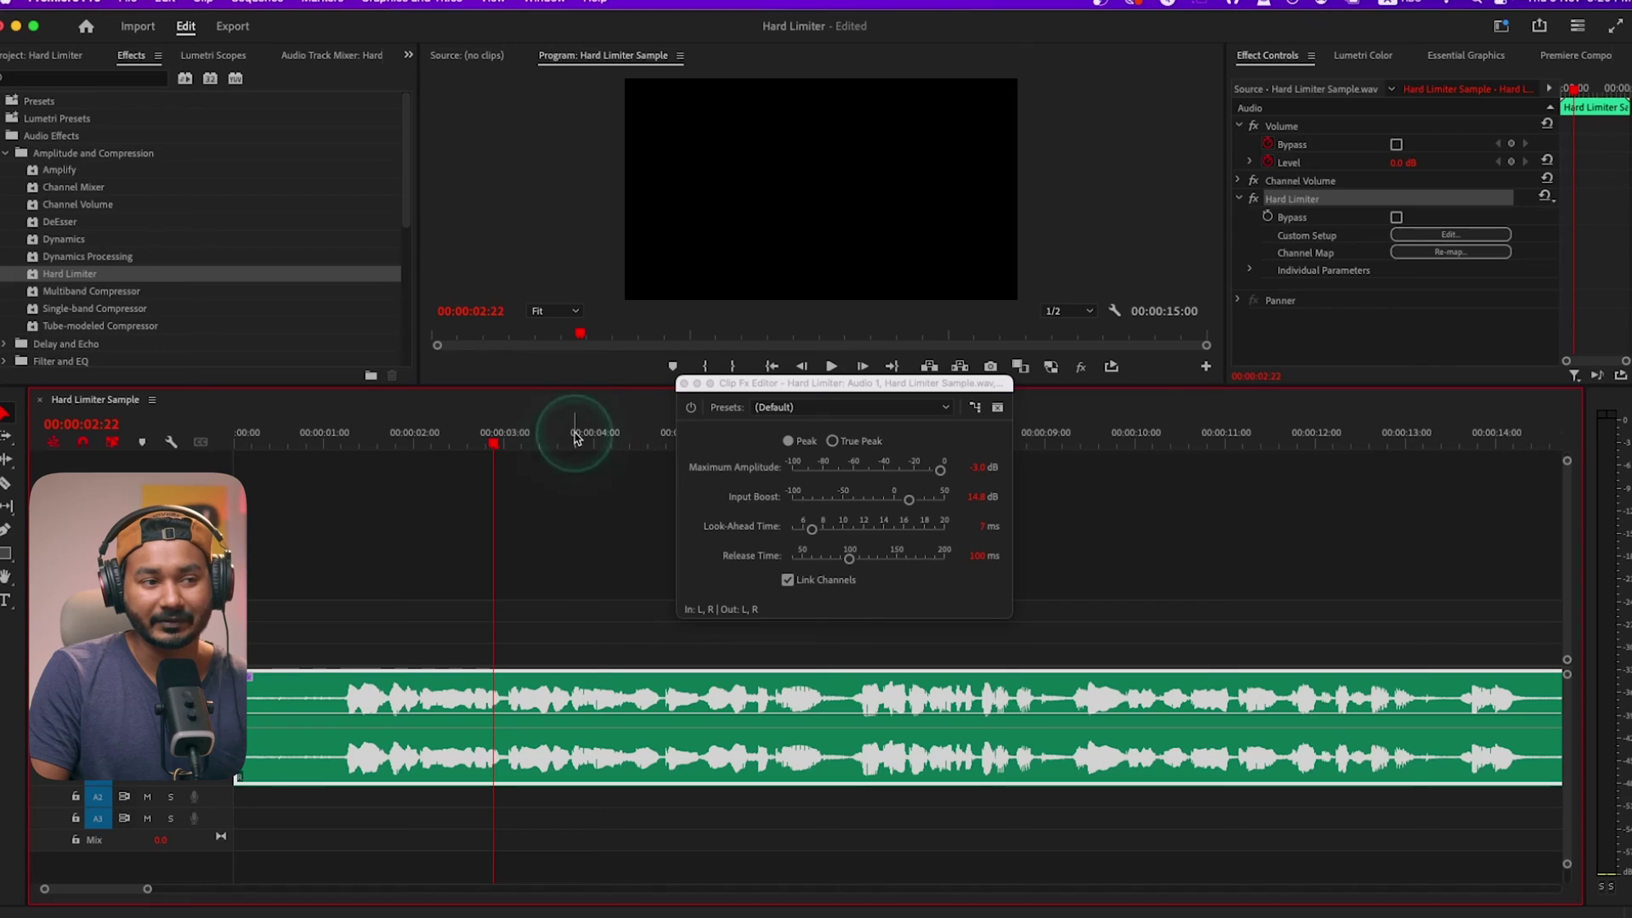
pyautogui.click(1347, 210)
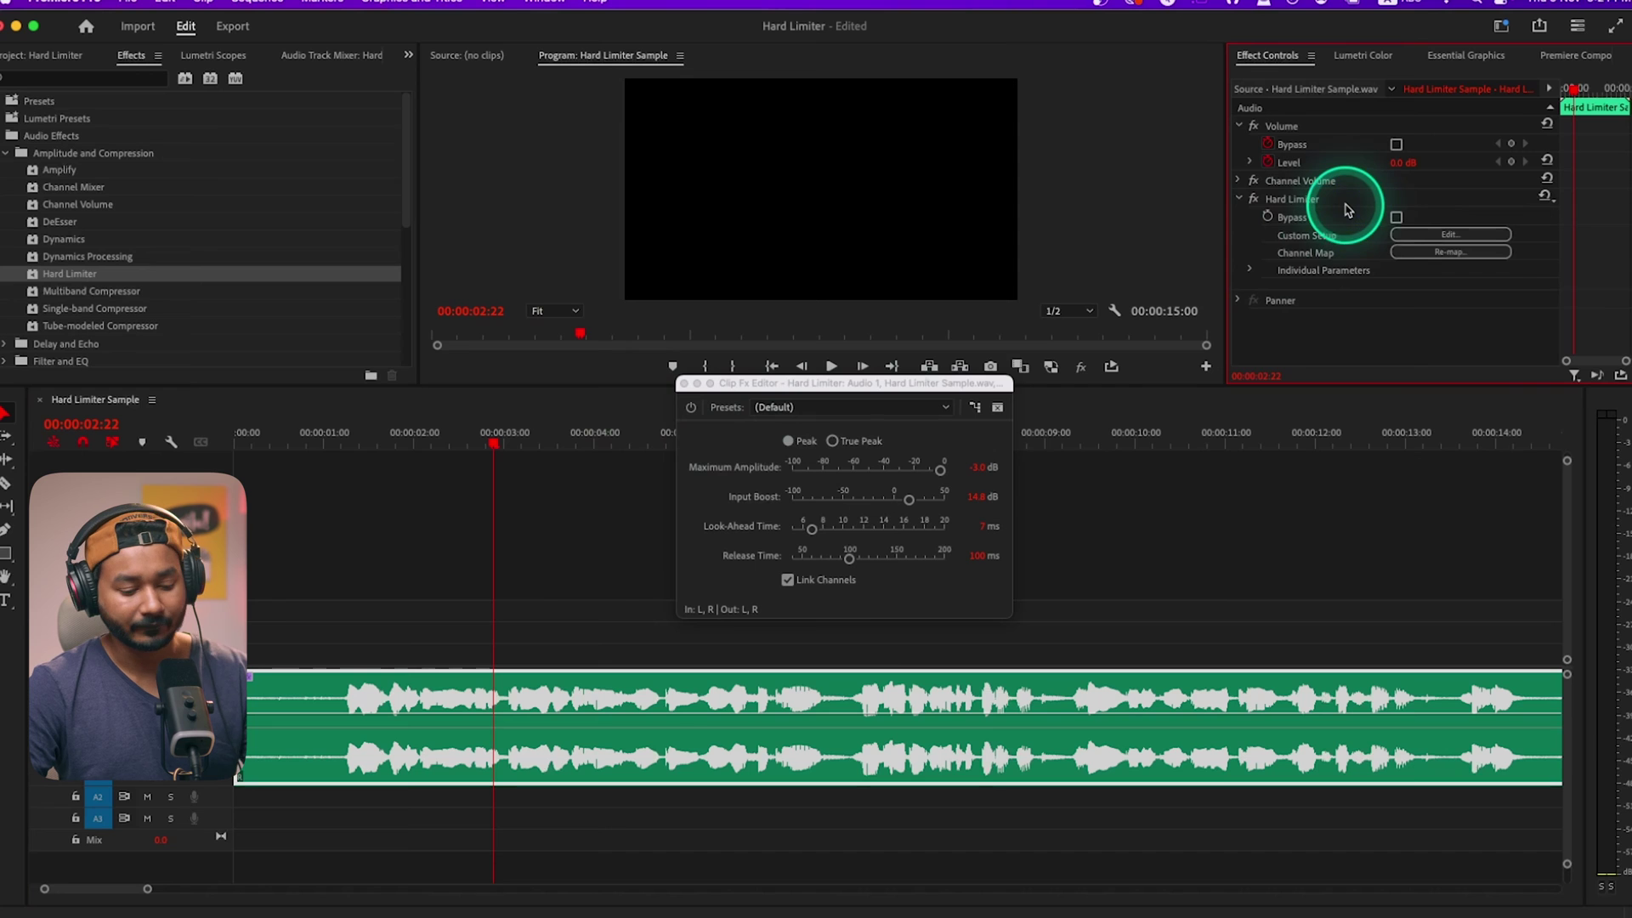
# Delete the Hard Limiter and open the voice clip in Adobe Audition with Edit Clip in Adobe Audition.
pyautogui.press('Delete')
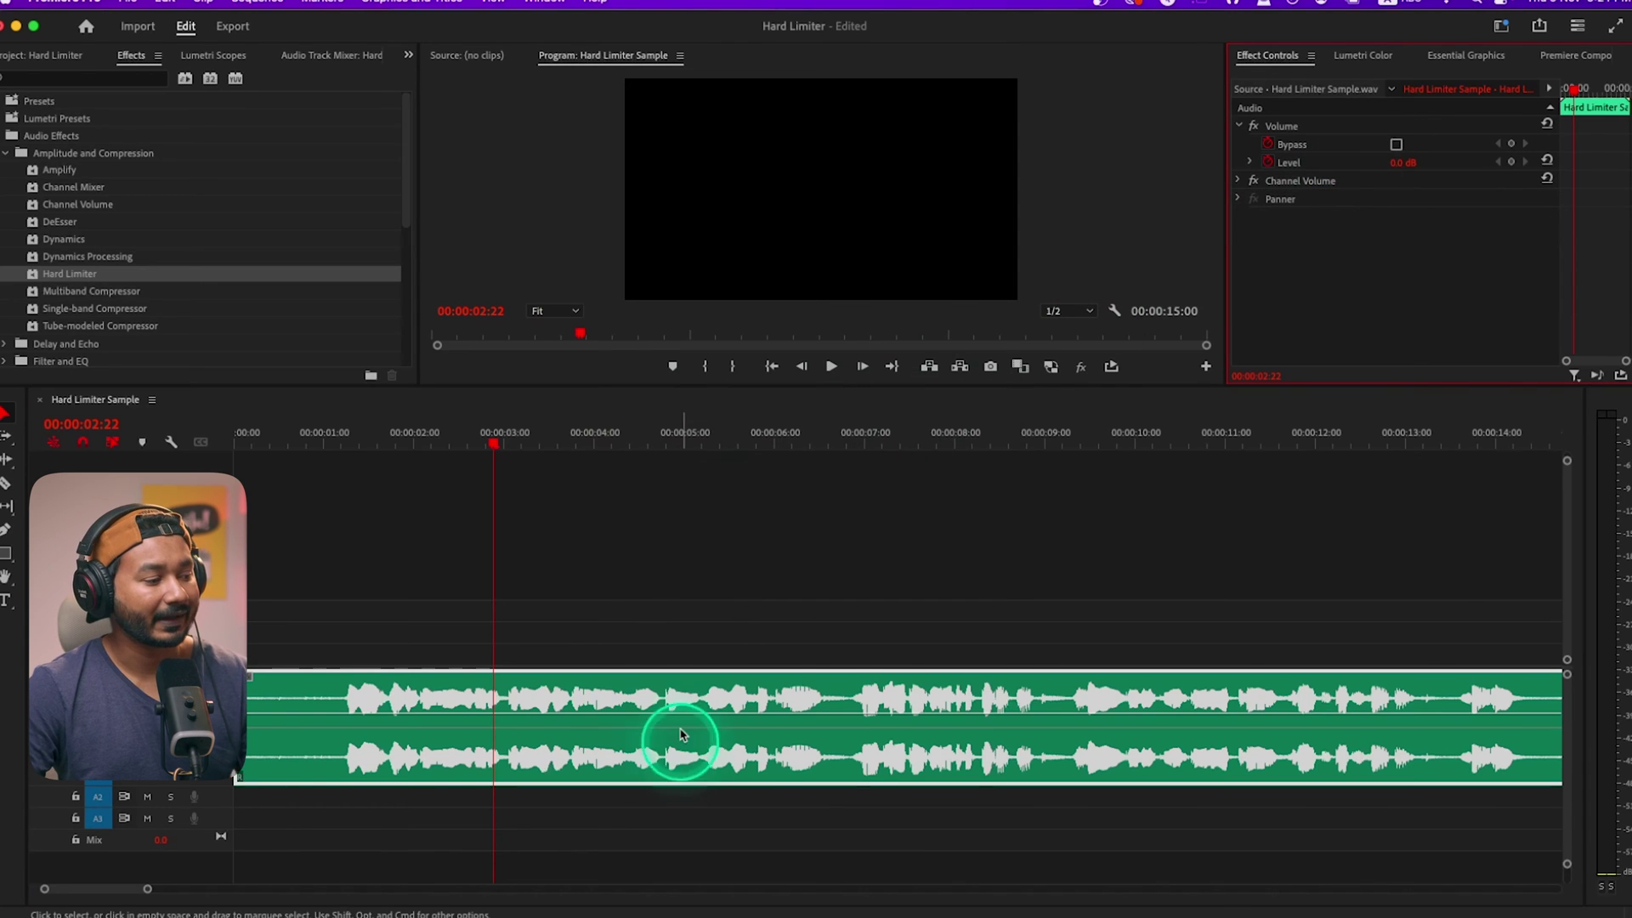
pyautogui.press('-')
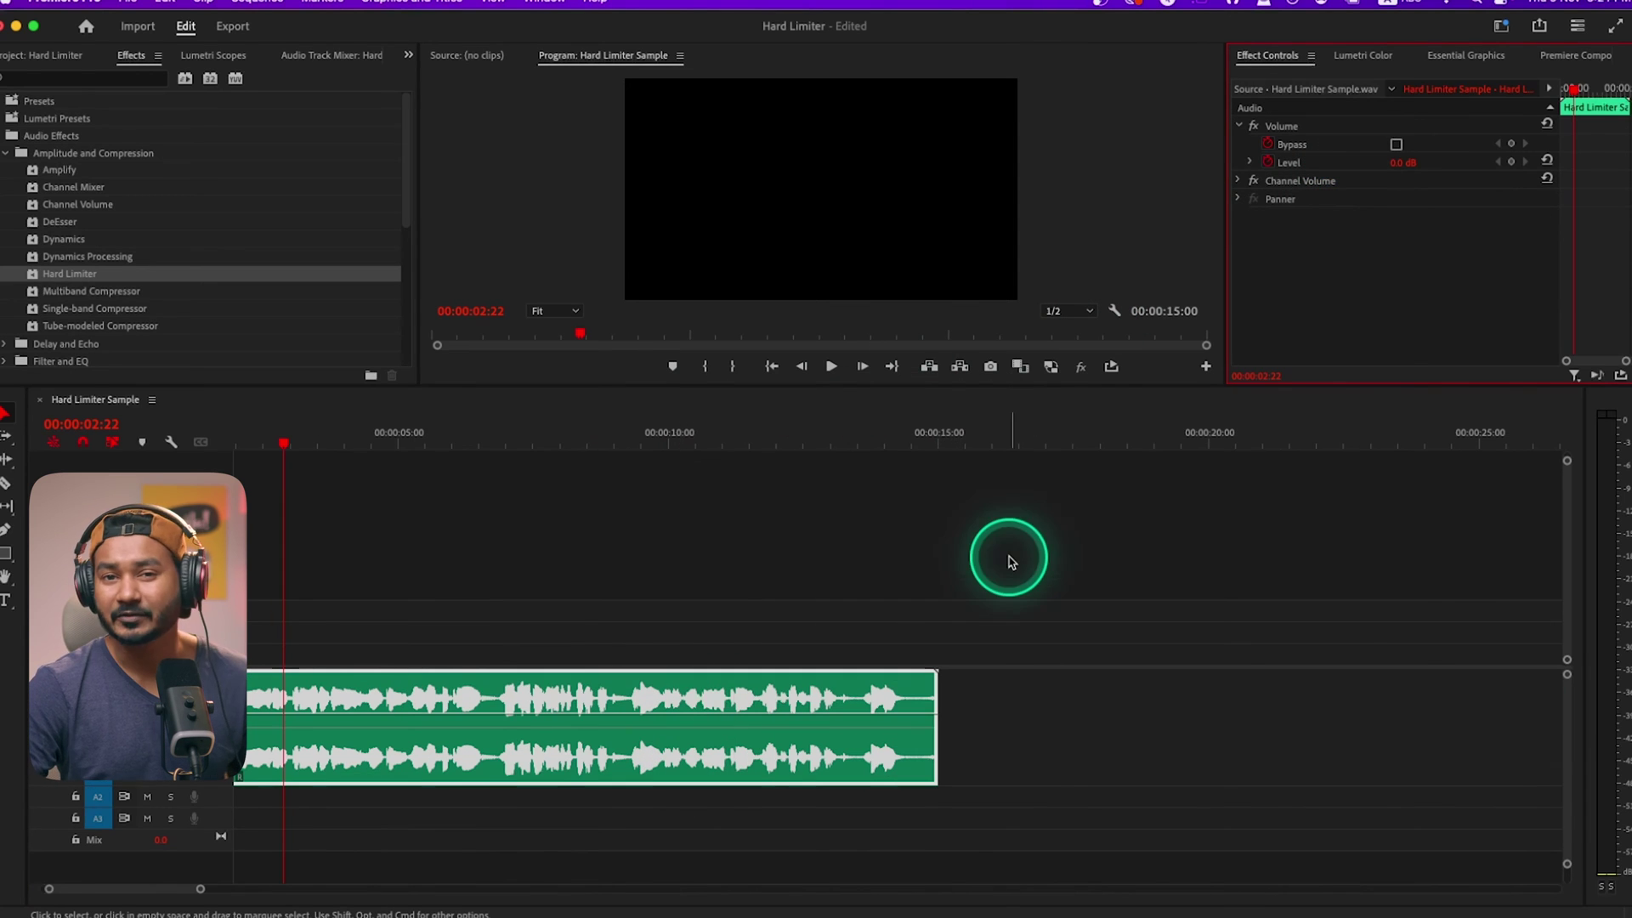
pyautogui.rightClick(505, 703)
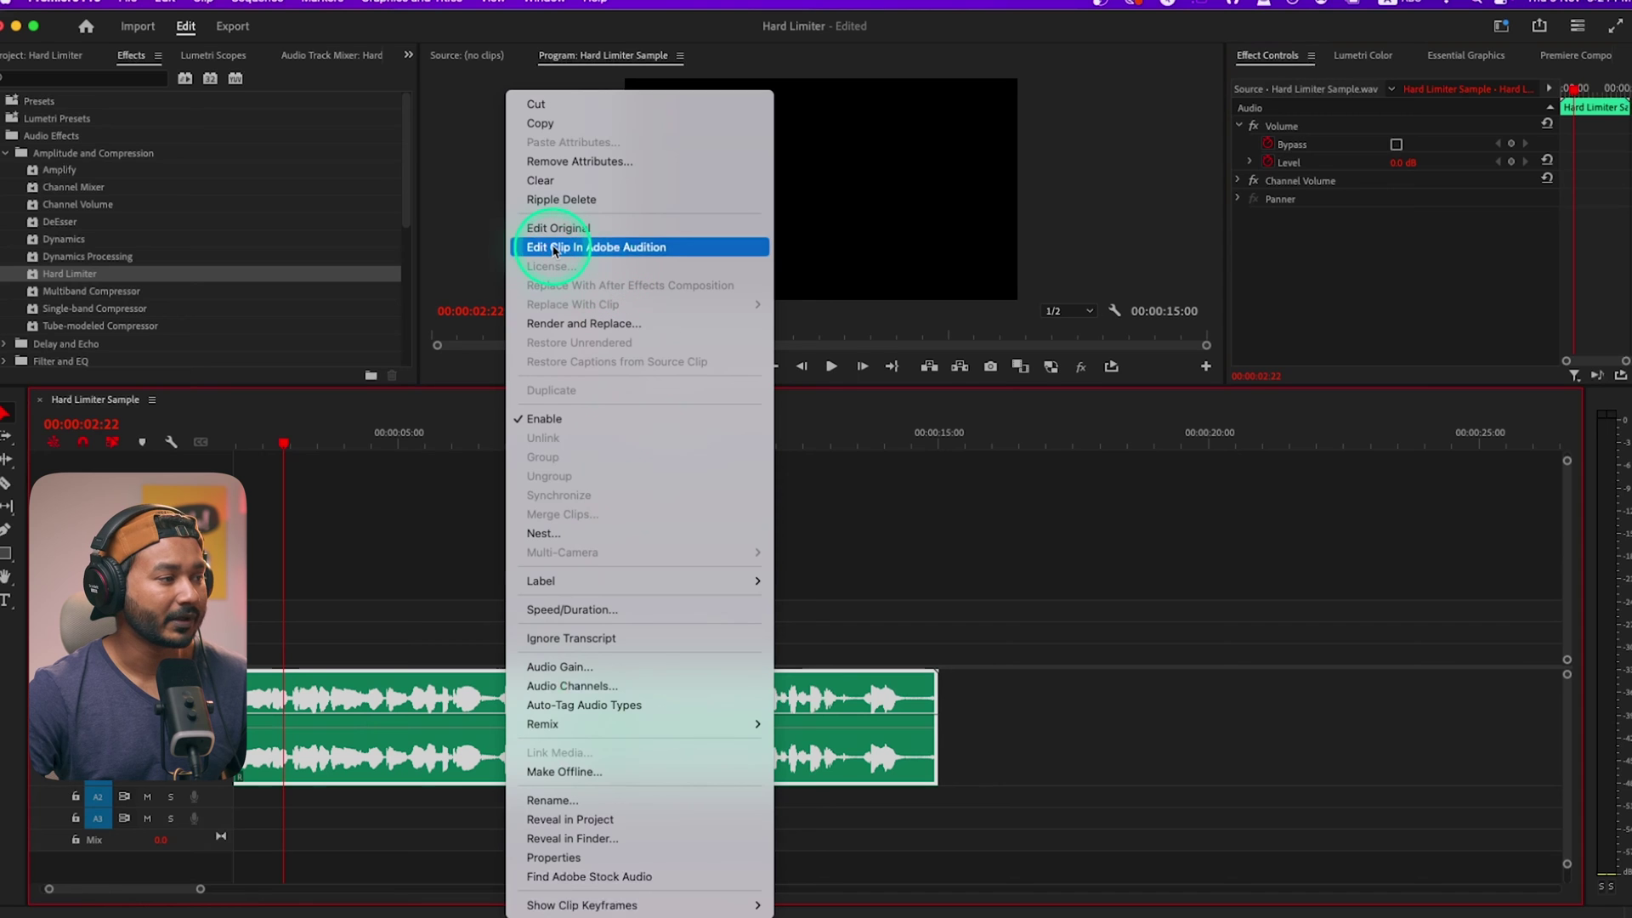
pyautogui.click(647, 253)
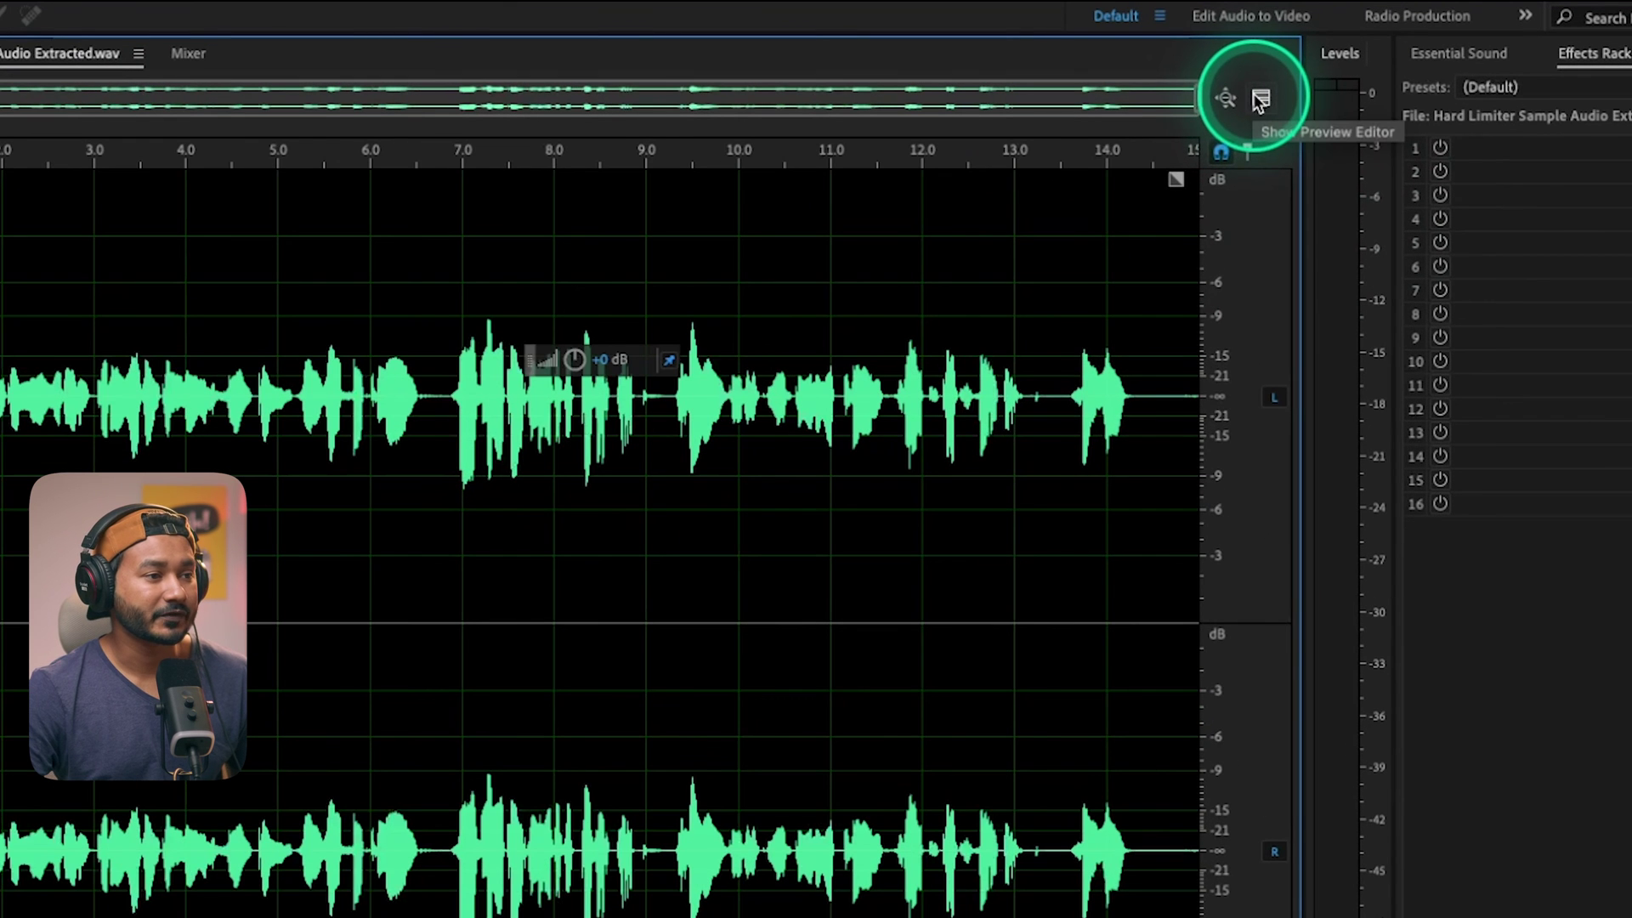
# Show Audition's Preview Editor and put Amplitude and Compression > Hard Limiter in Effects Rack slot 1.
pyautogui.click(1260, 100)
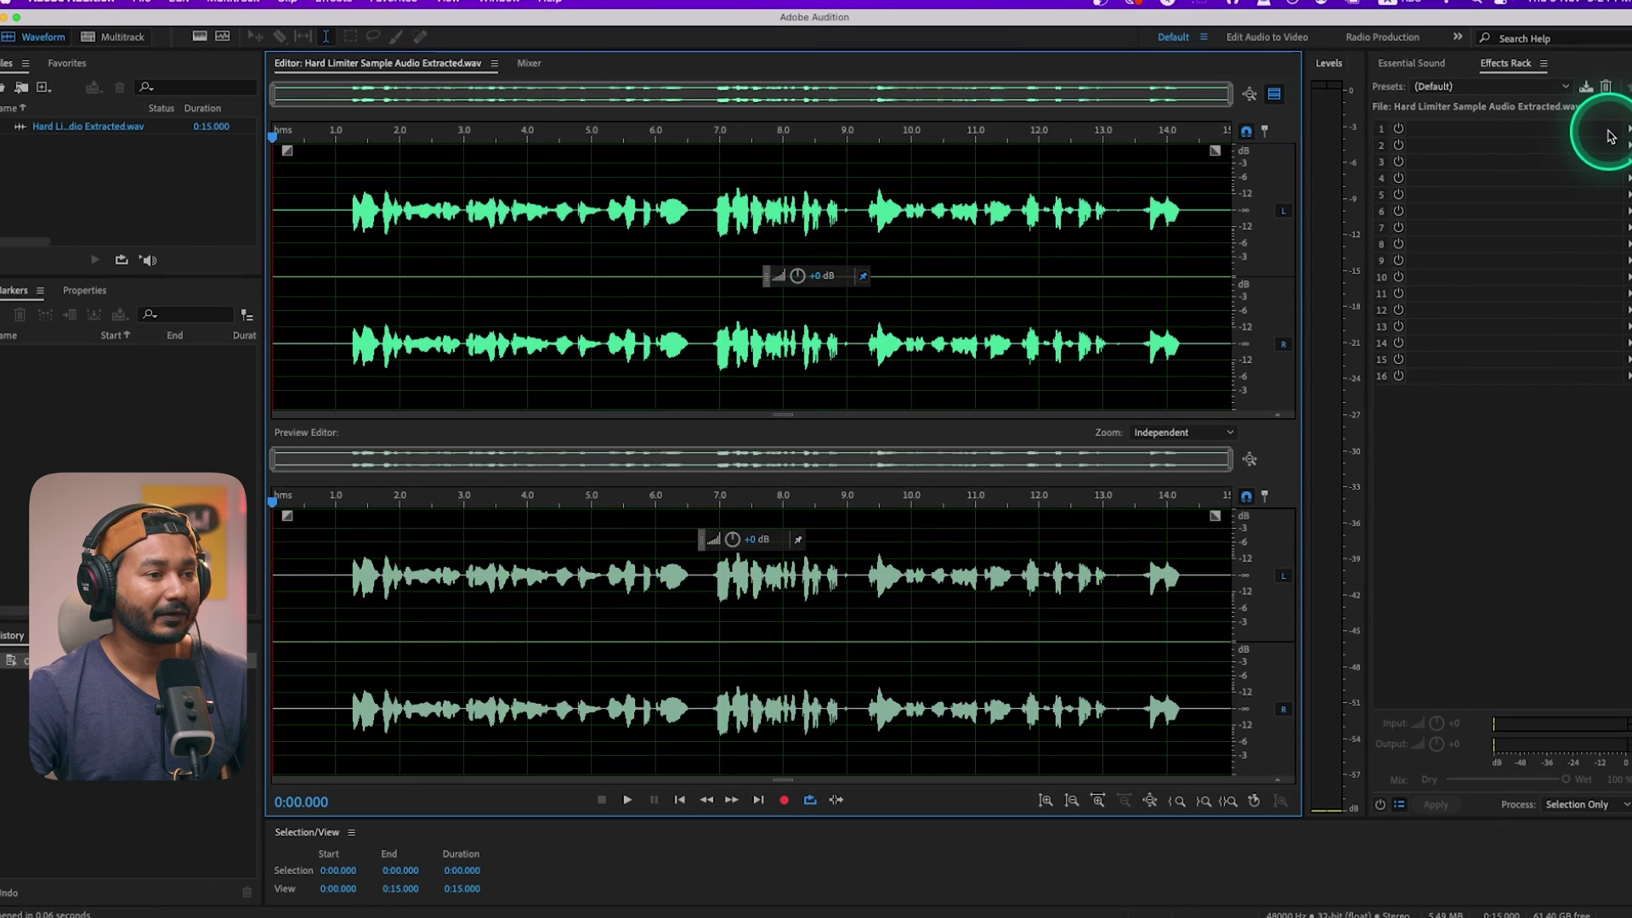
pyautogui.click(1626, 132)
pyautogui.moveTo(1570, 198)
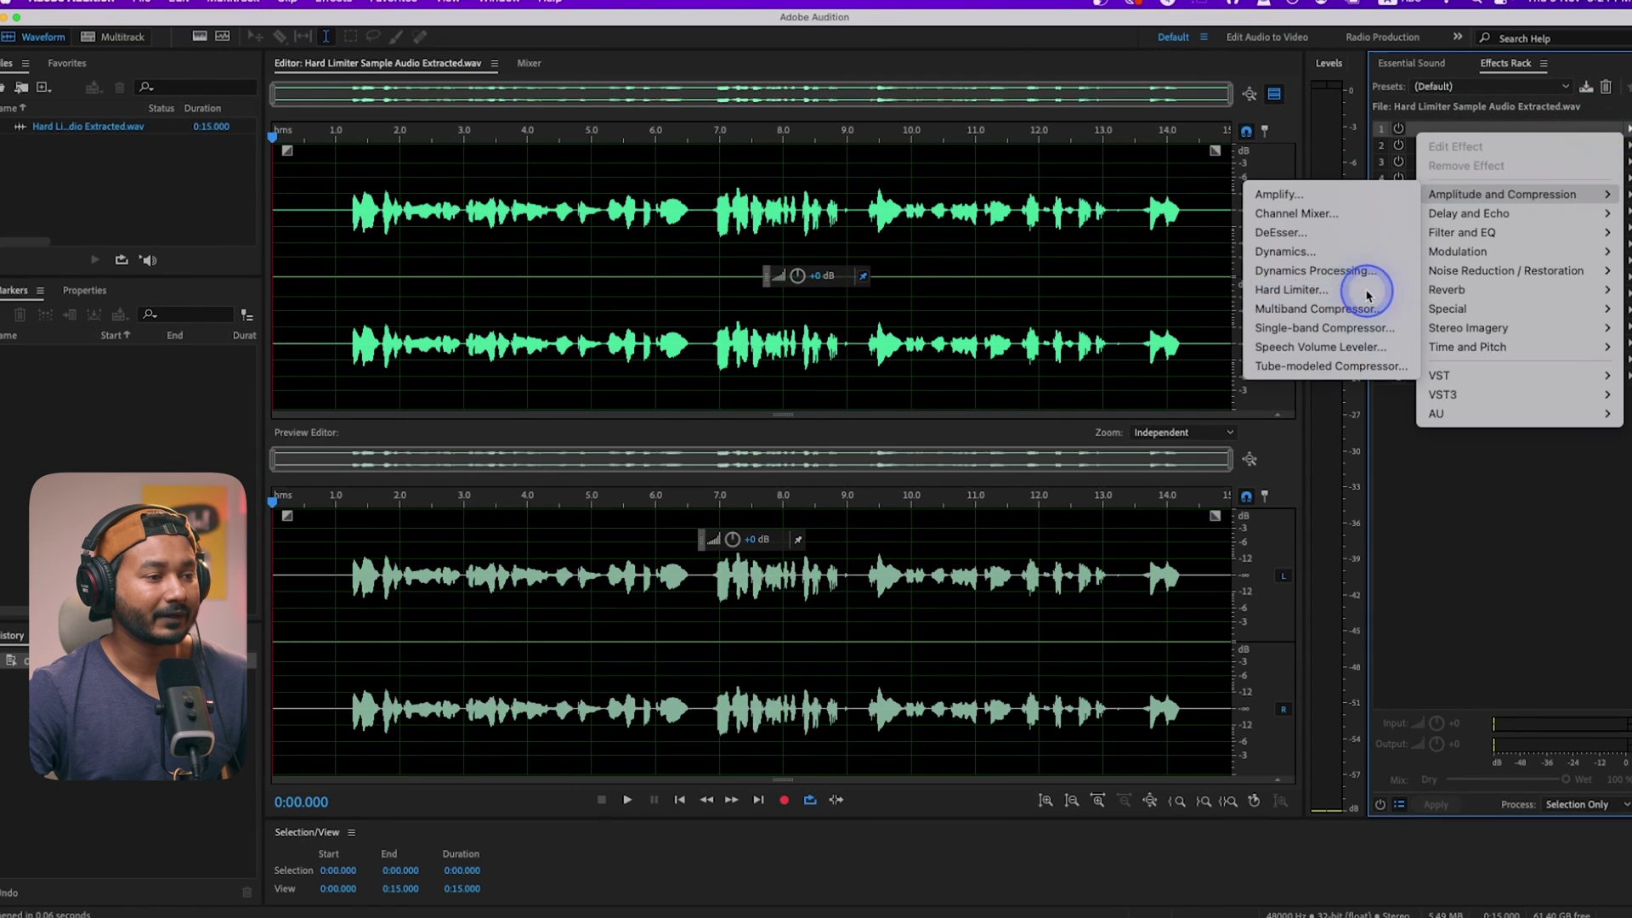
pyautogui.click(1364, 289)
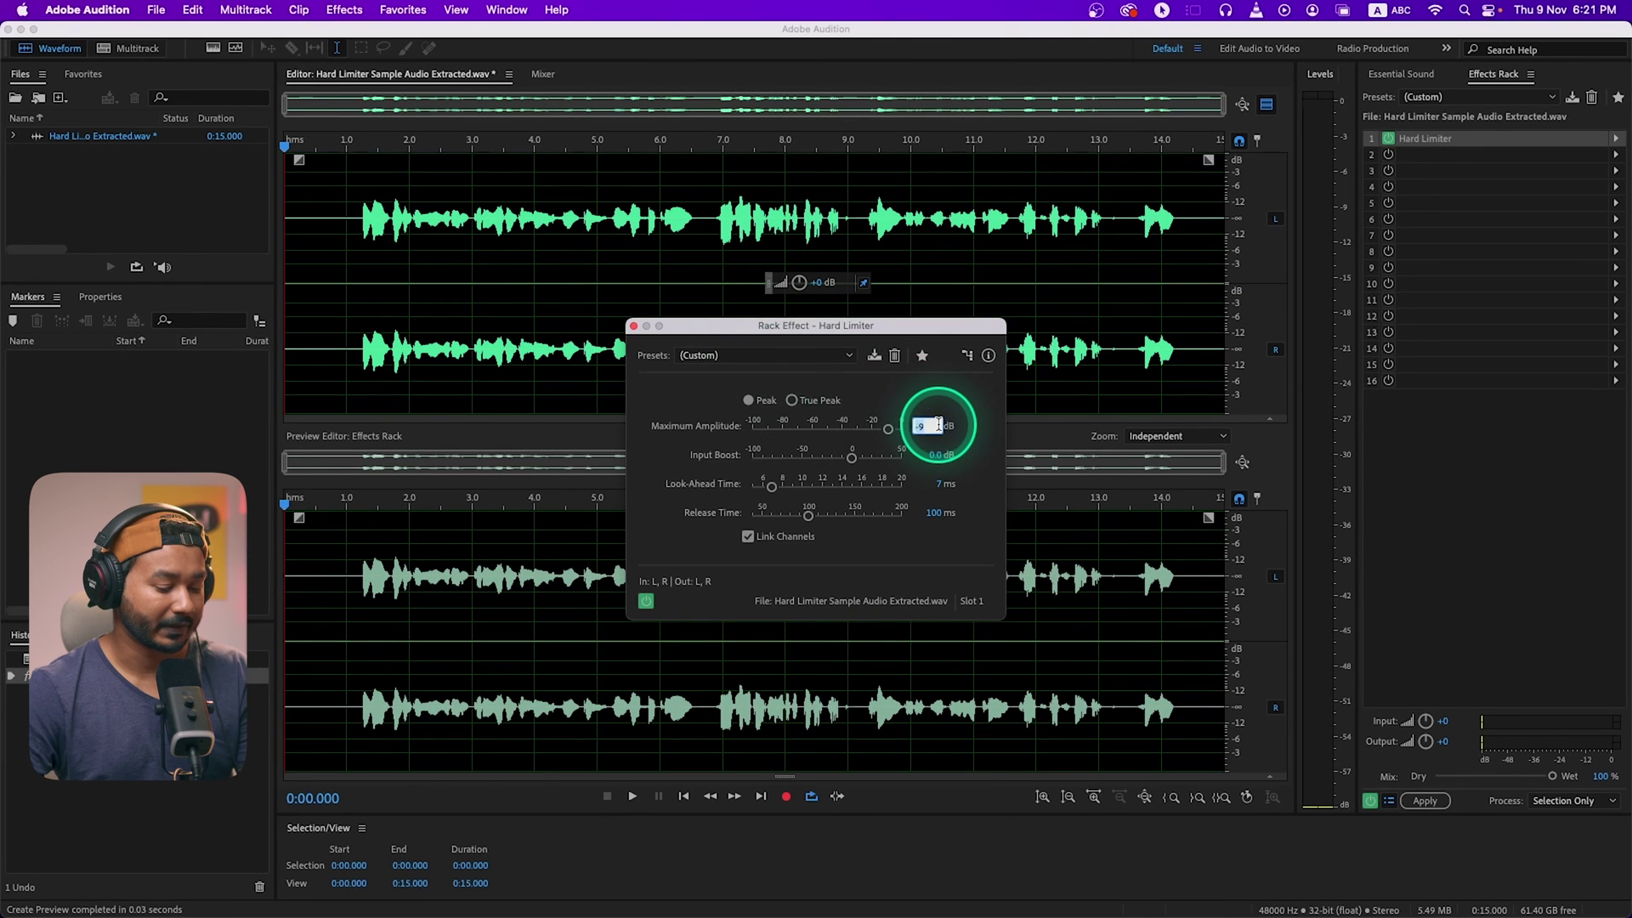
# Set Hard Limiter maximum amplitude to -3 dB and input boost to 7.4 dB, then check the 4.4–5.0 s preview.
pyautogui.press('Return')
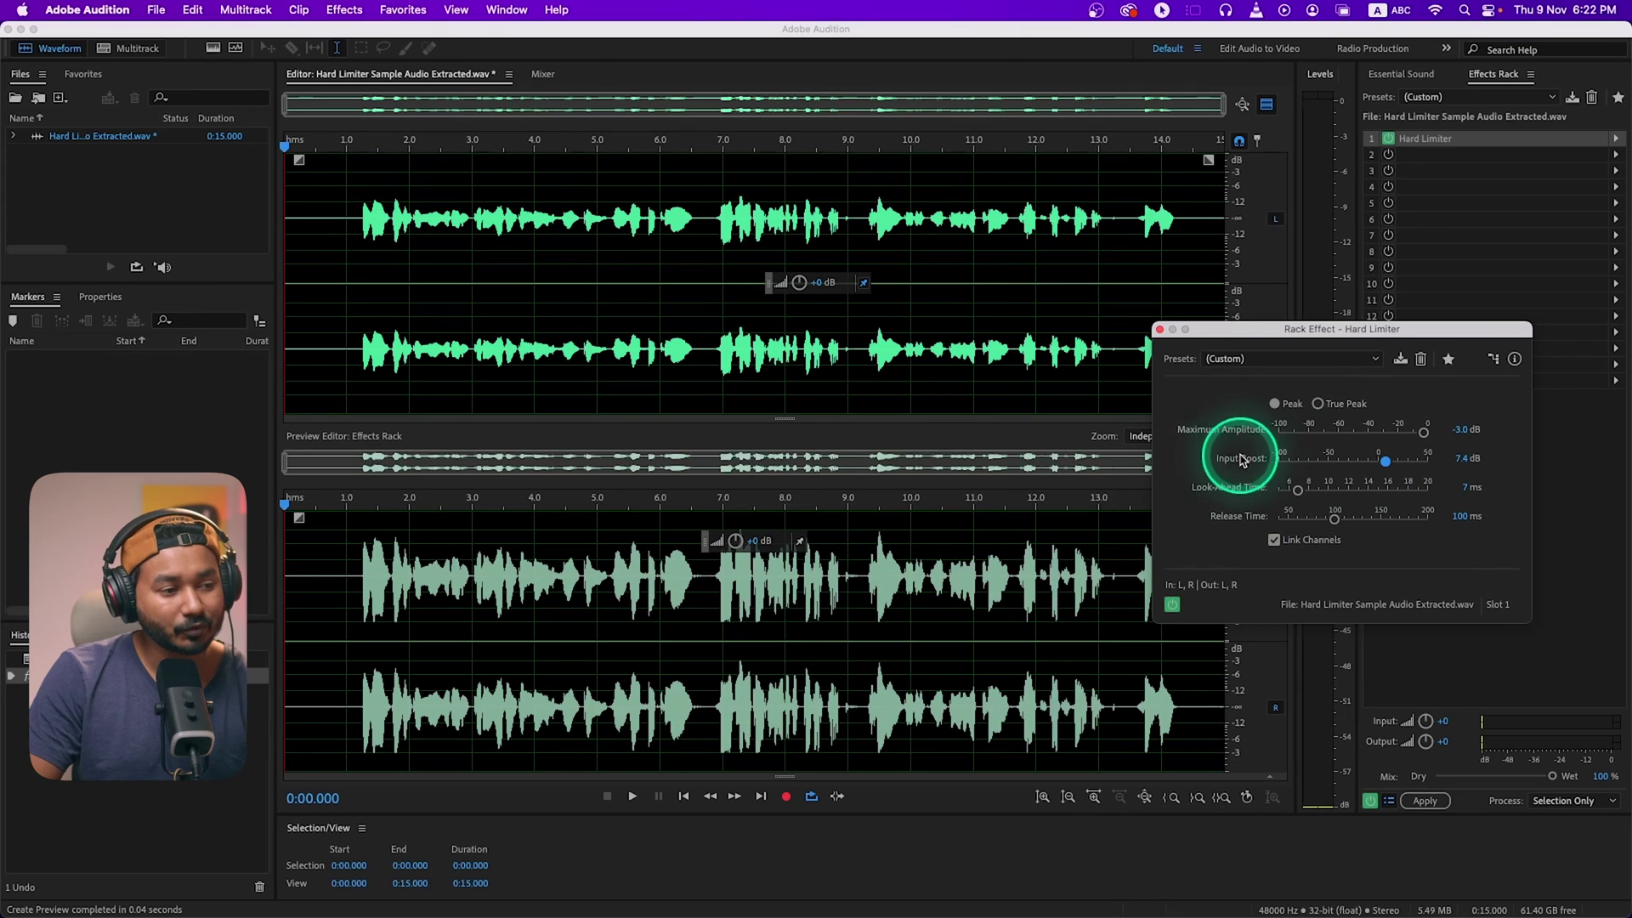
pyautogui.click(981, 601)
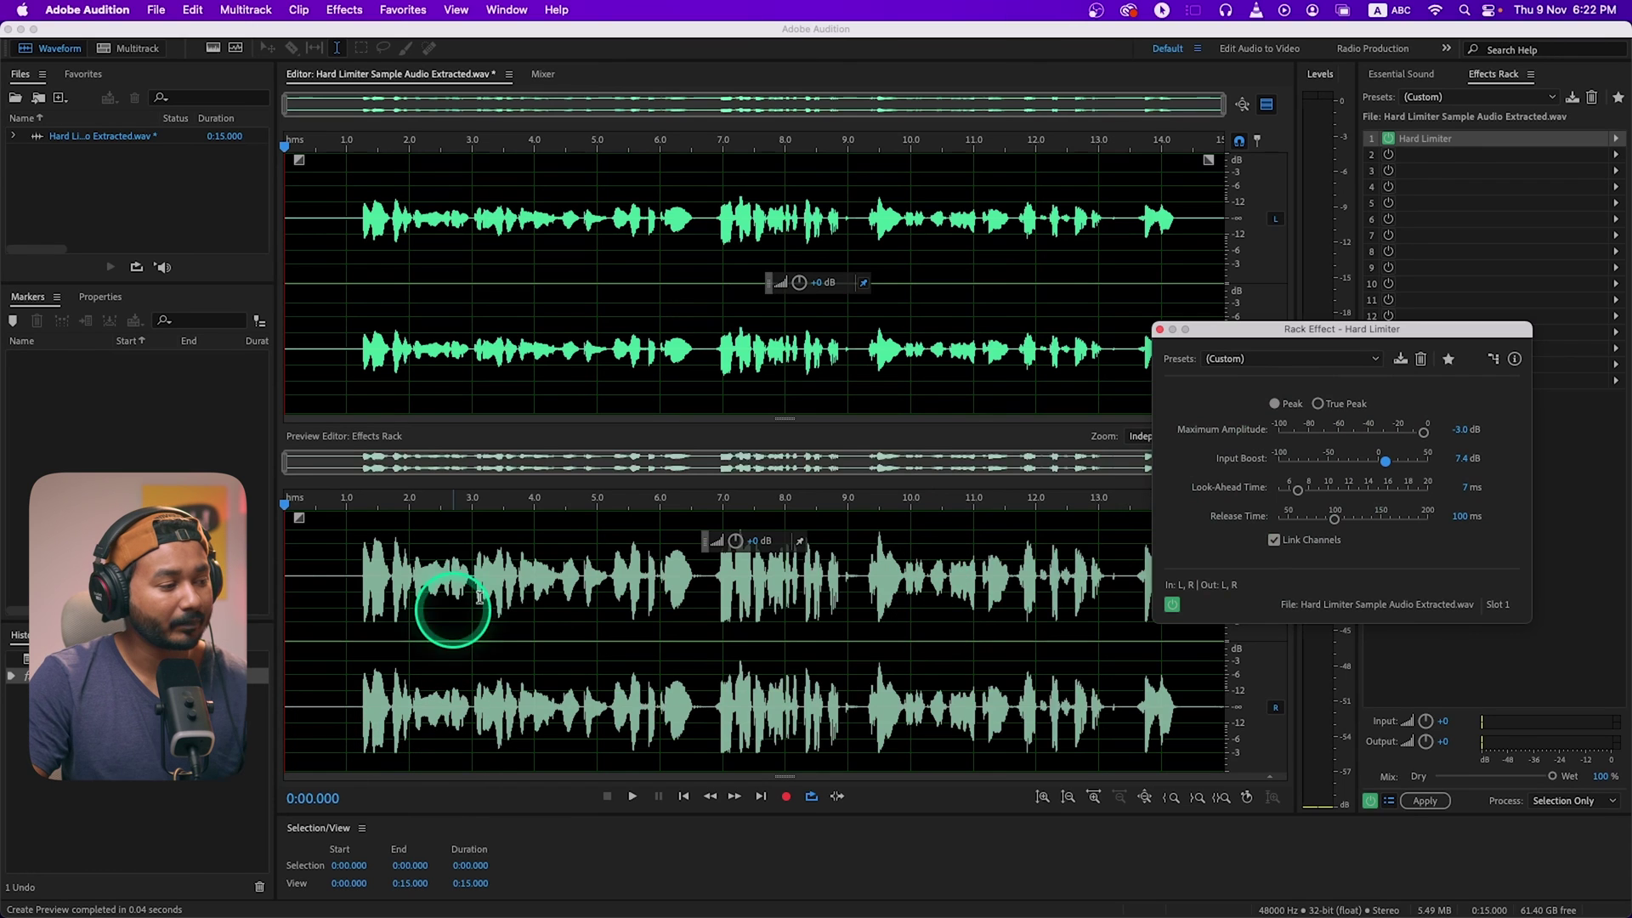
pyautogui.moveTo(559, 572); pyautogui.dragTo(598, 574)
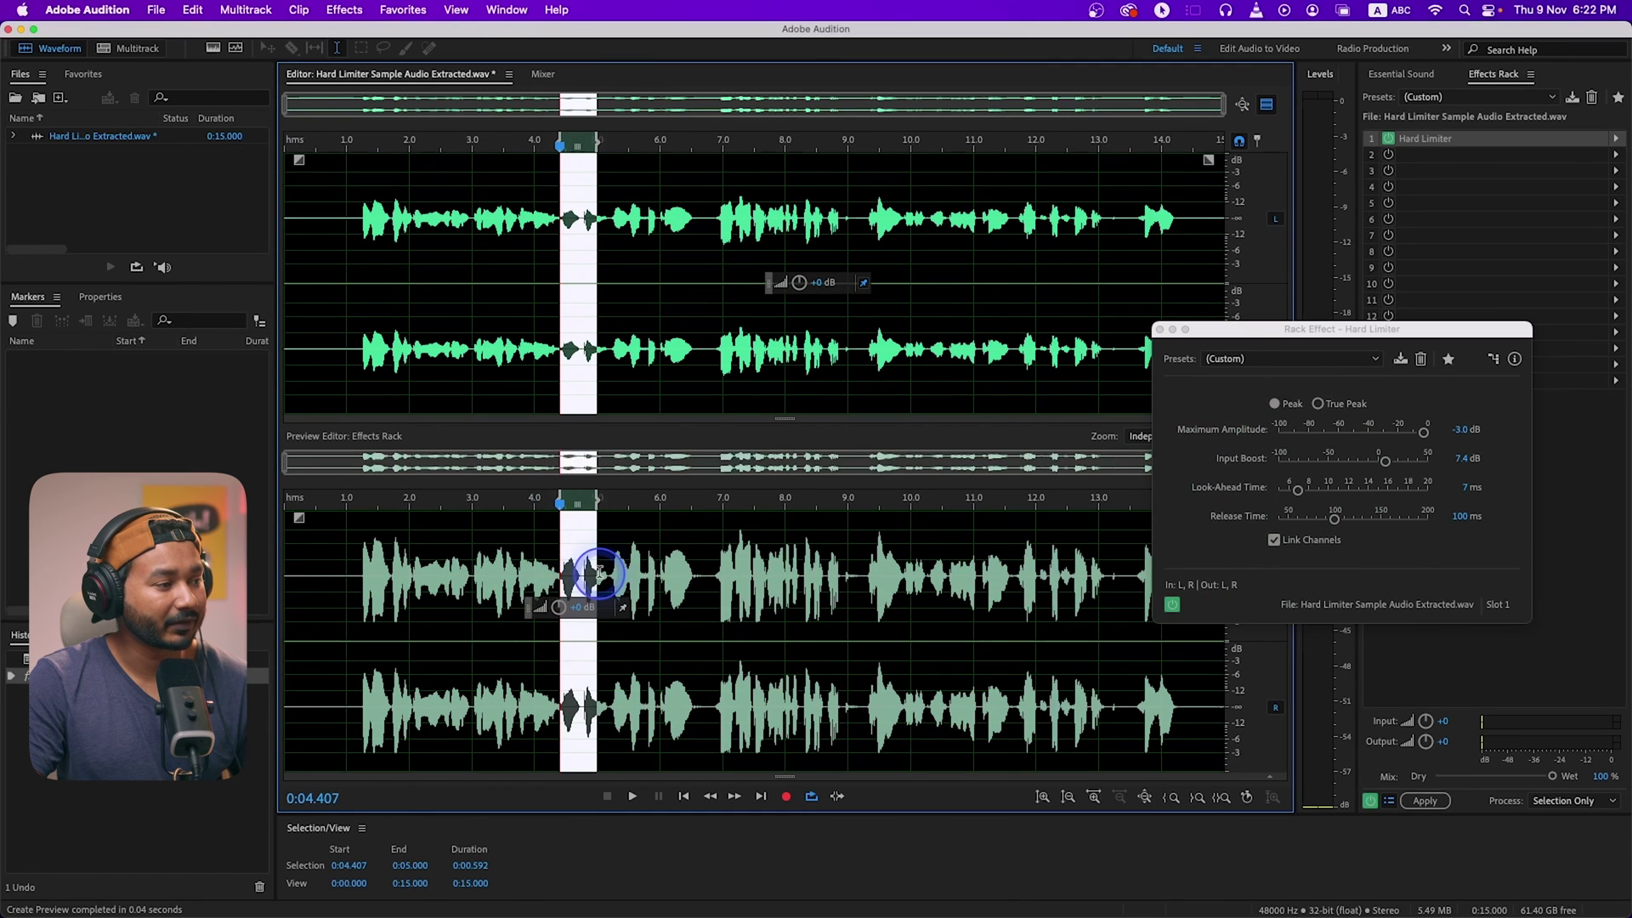
pyautogui.click(570, 293)
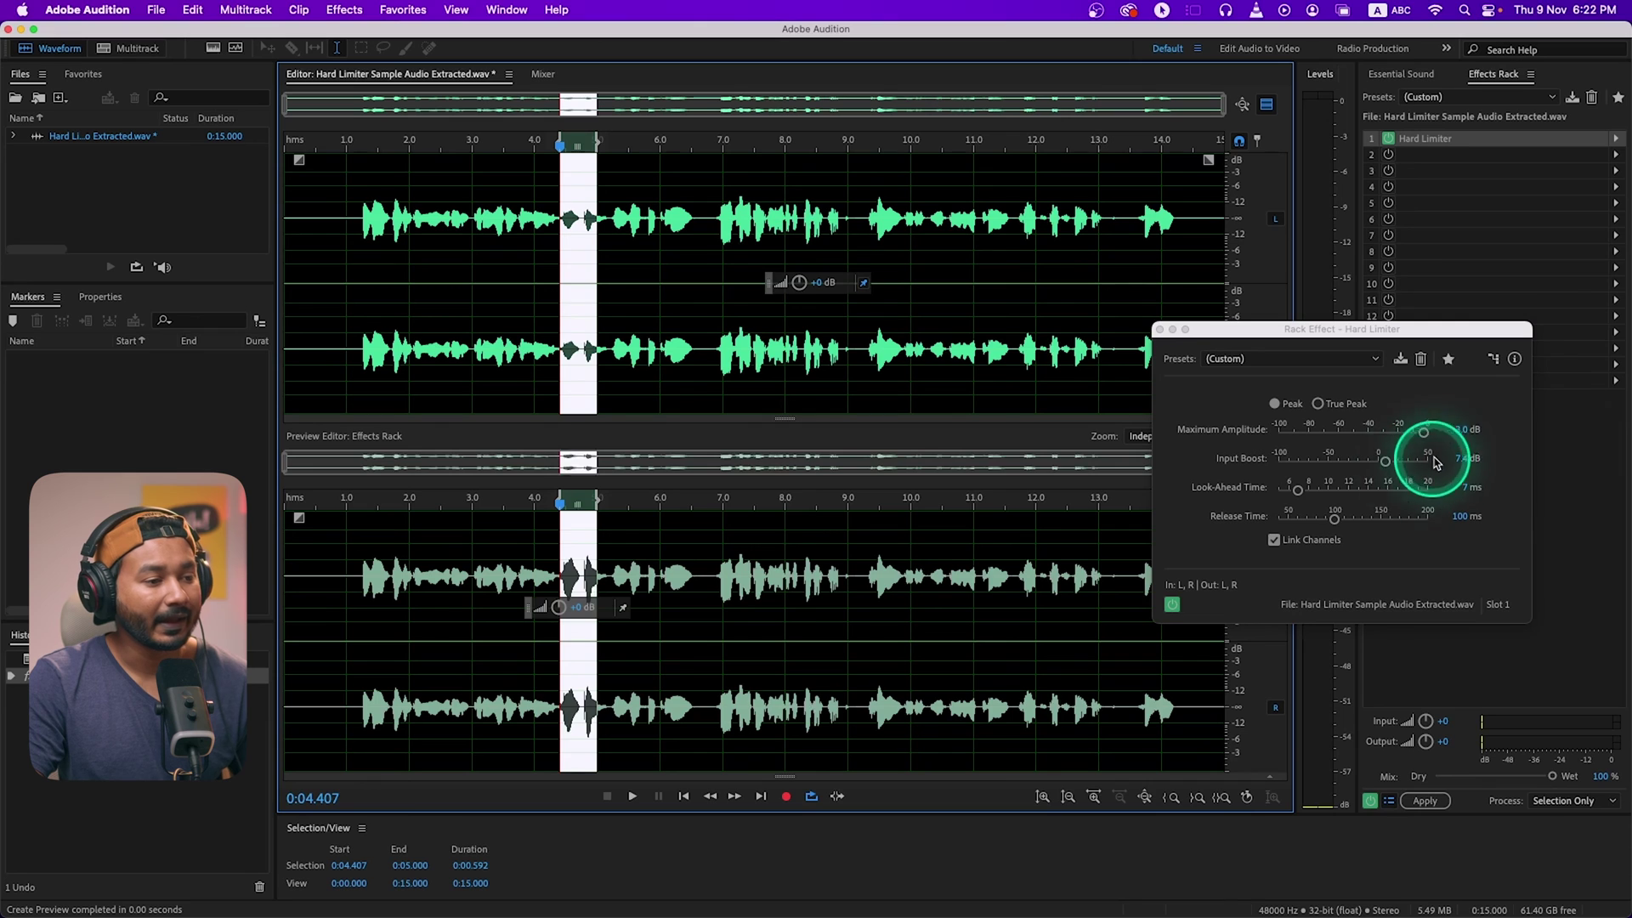
pyautogui.click(724, 207)
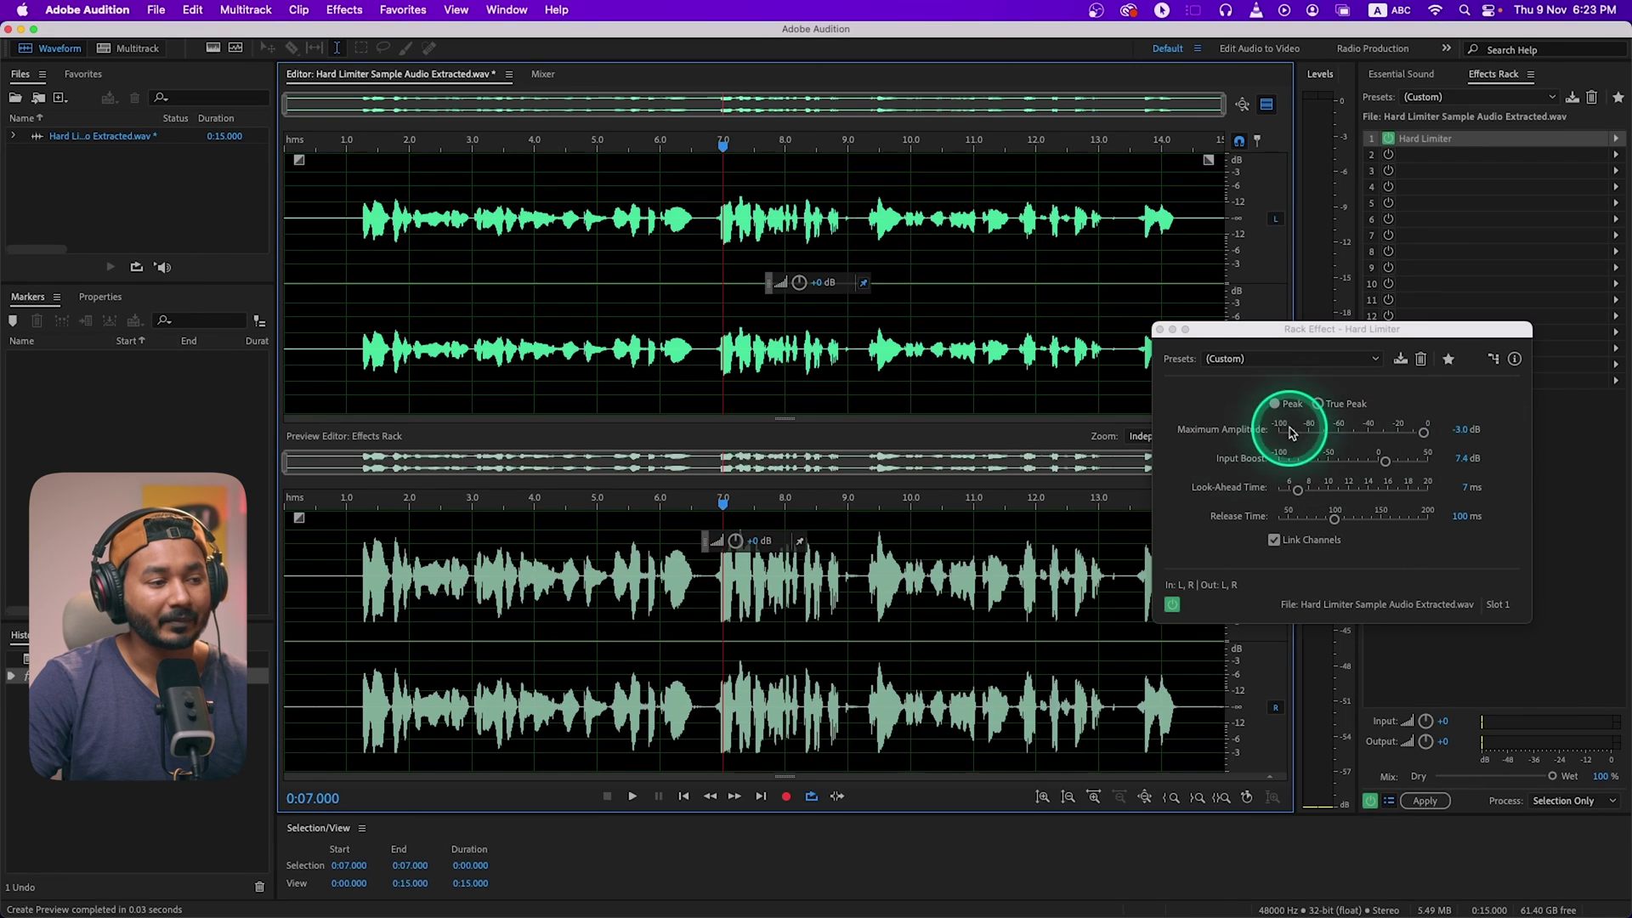
# Push the Hard Limiter's Input Boost slider from 7.4 dB up to 11.6 dB.
pyautogui.click(1387, 463)
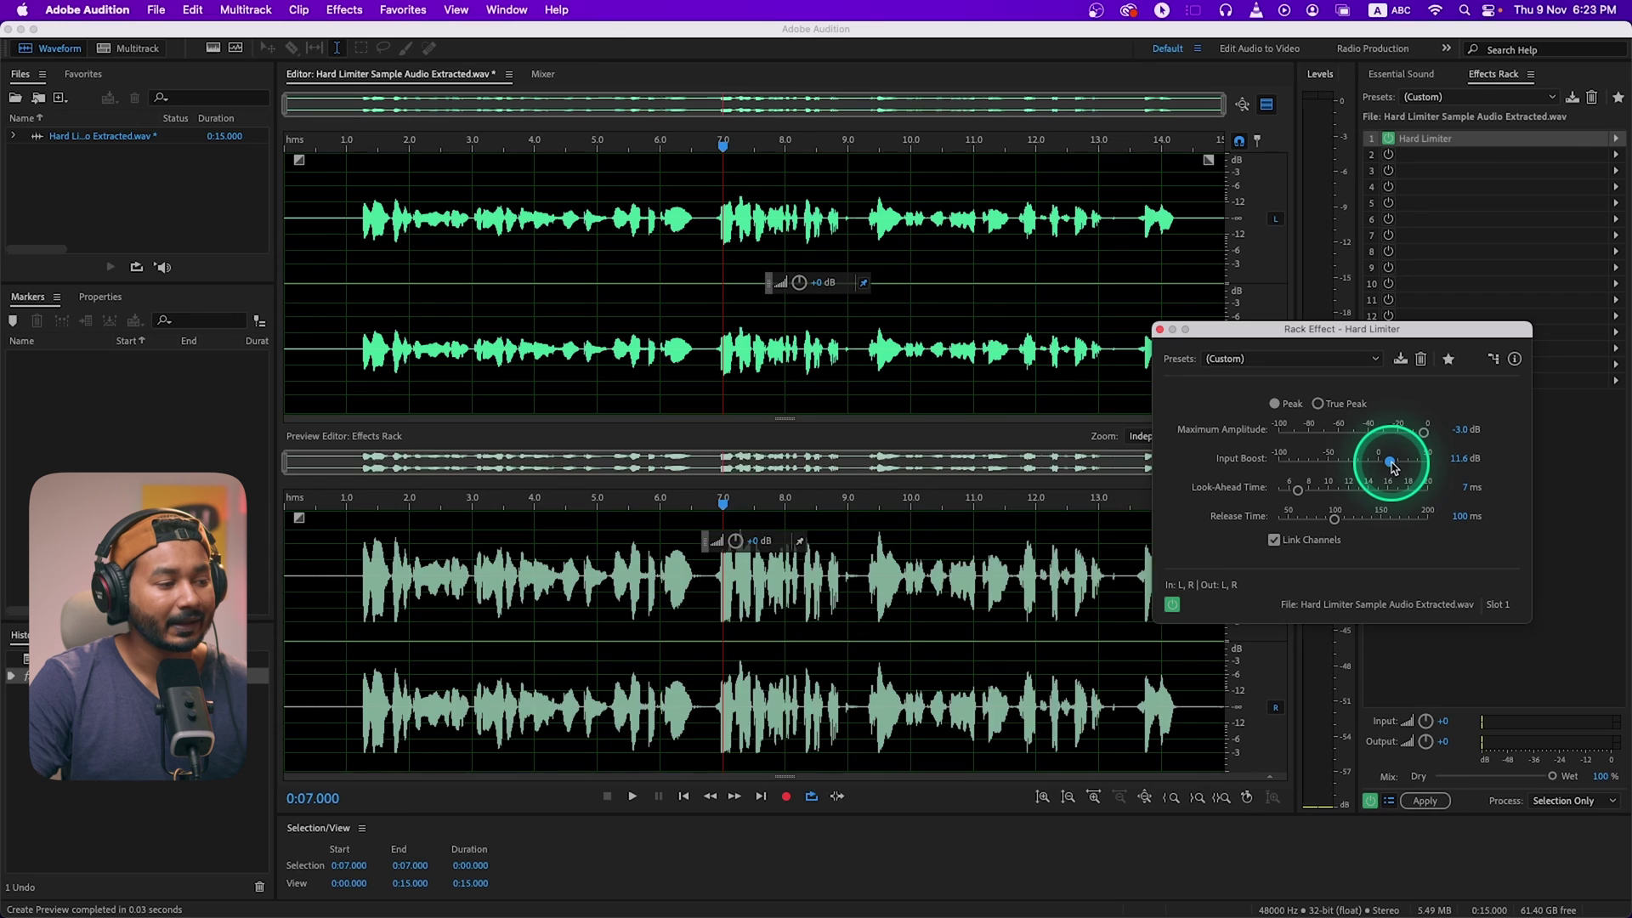